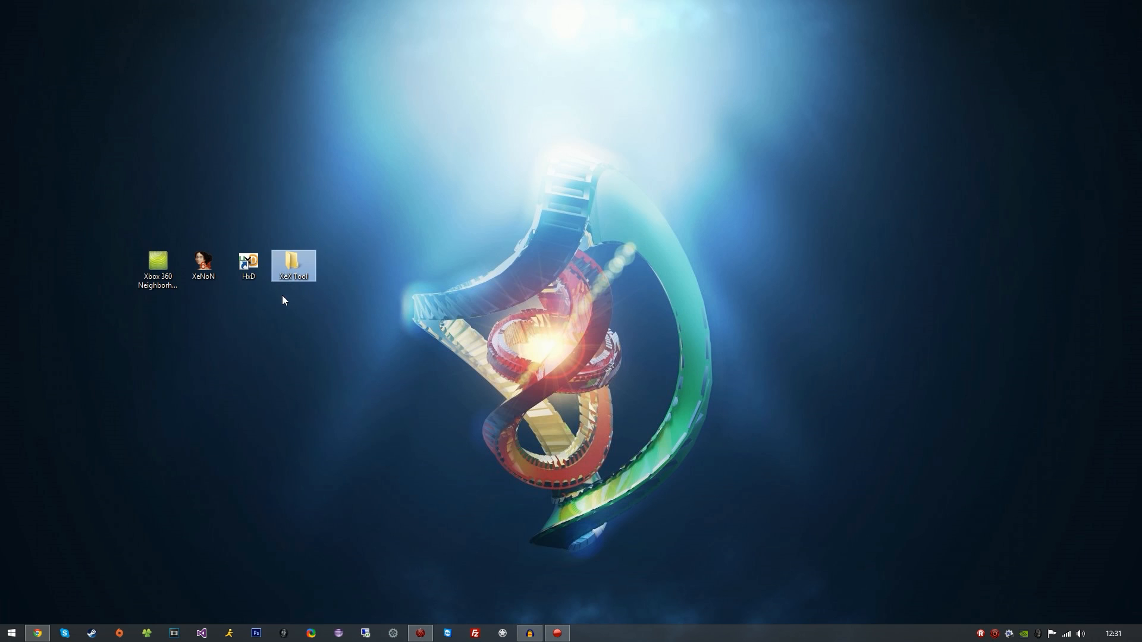
click(247, 275)
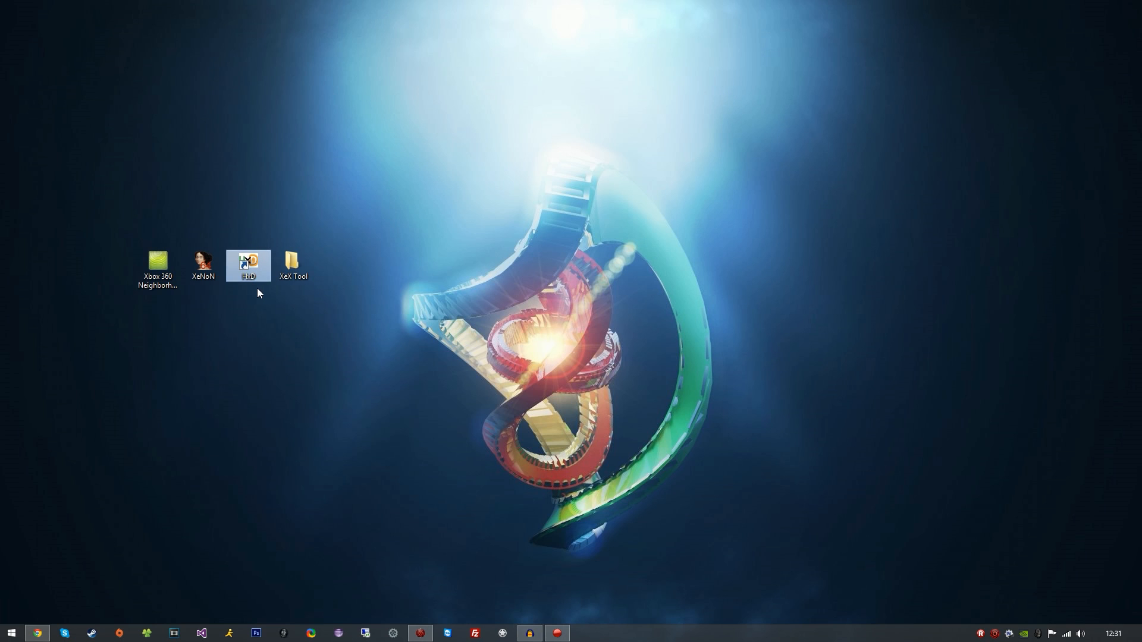
drag(194, 221, 211, 318)
click(218, 322)
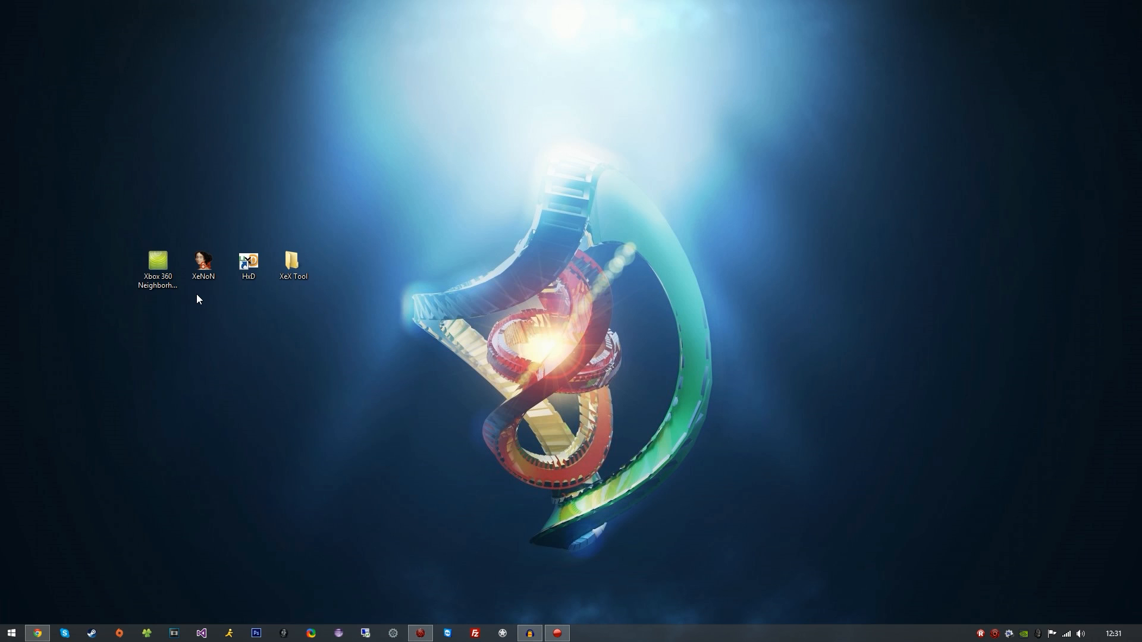
click(158, 261)
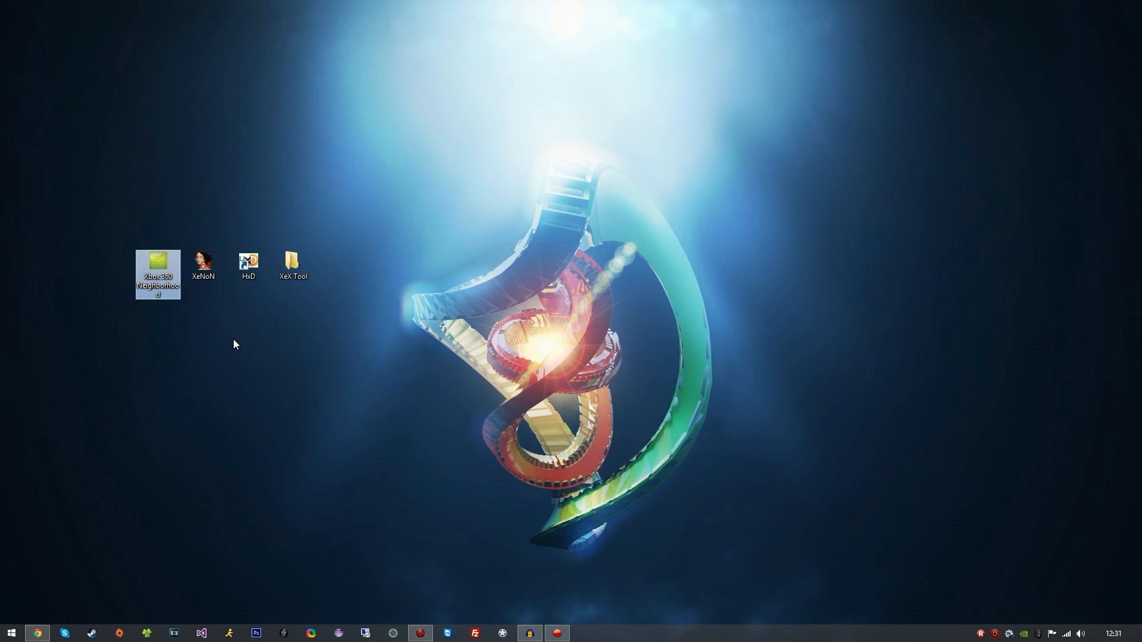
drag(186, 215, 221, 325)
click(321, 347)
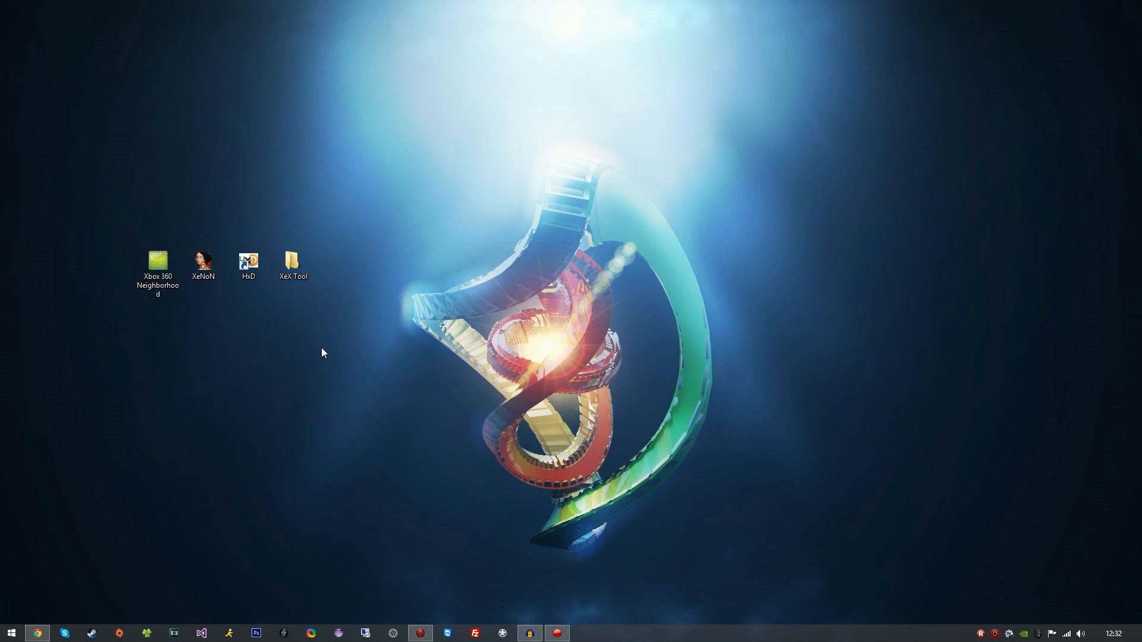
- Open the XeX Tool folder, arrange its window beside the desktop icons, and copy the XeNoN file from the desktop into it
double_click(299, 268)
drag(569, 129, 499, 105)
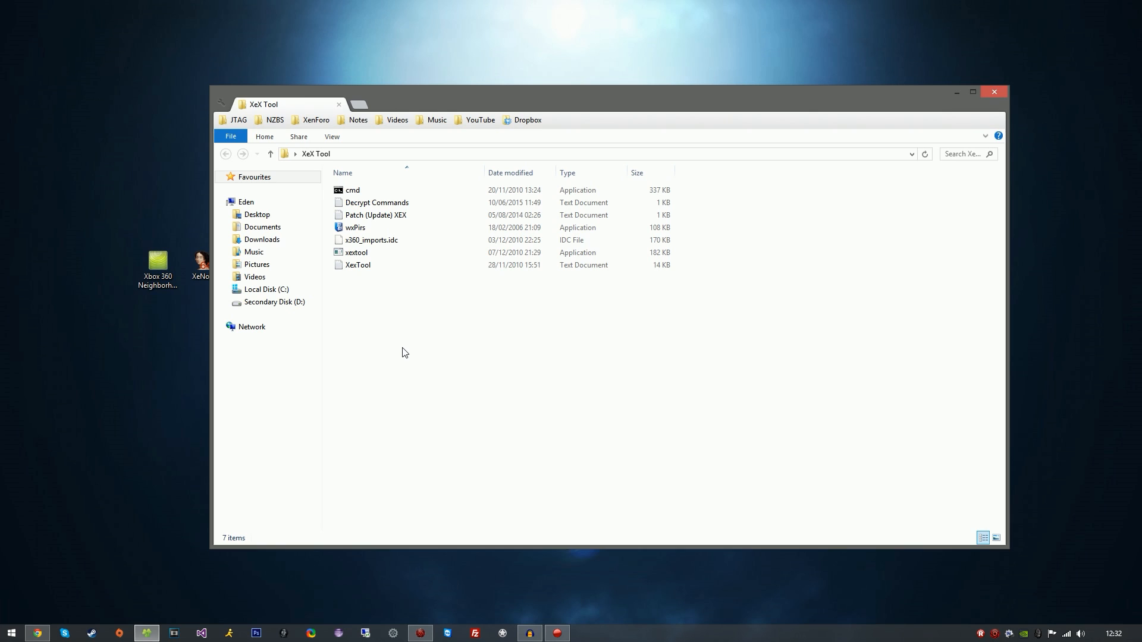
drag(422, 98, 586, 95)
drag(316, 312, 169, 270)
drag(243, 262, 198, 259)
drag(630, 92, 536, 83)
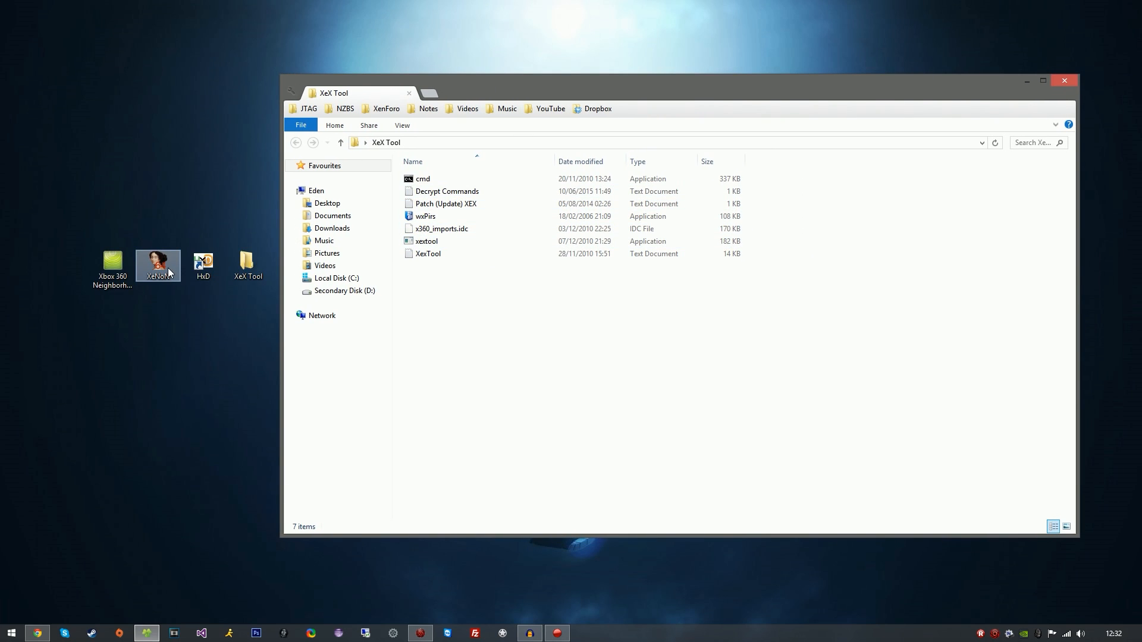
drag(168, 267, 533, 327)
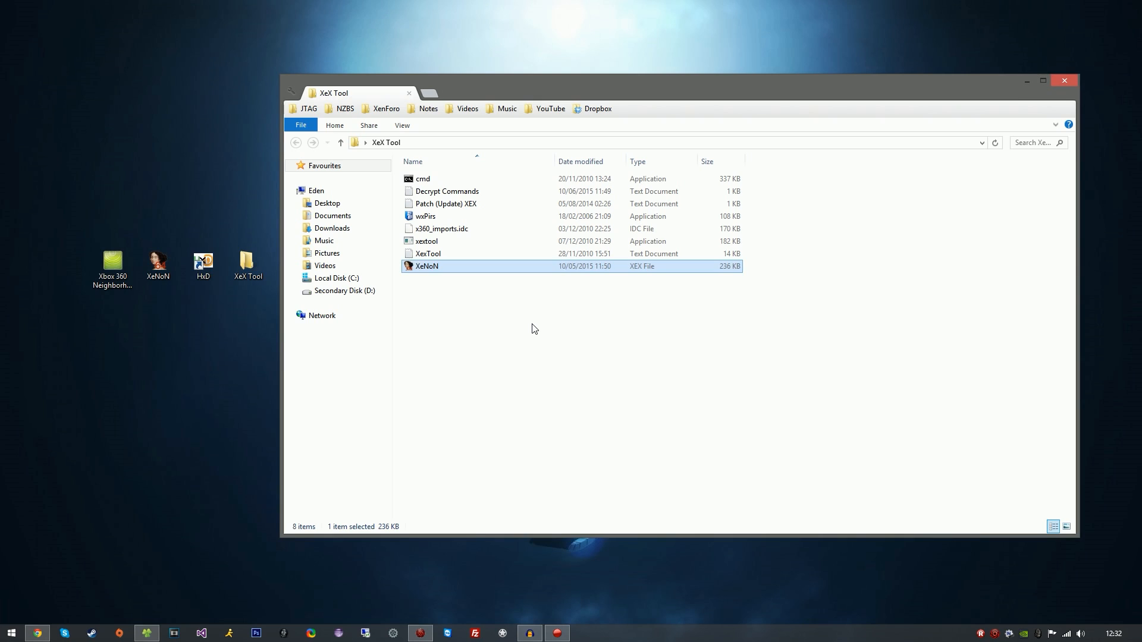
- Launch cmd and open the Decrypt Commands text file from the XeX Tool folder, arranging both windows so they are visible together
click(459, 319)
drag(428, 242, 437, 183)
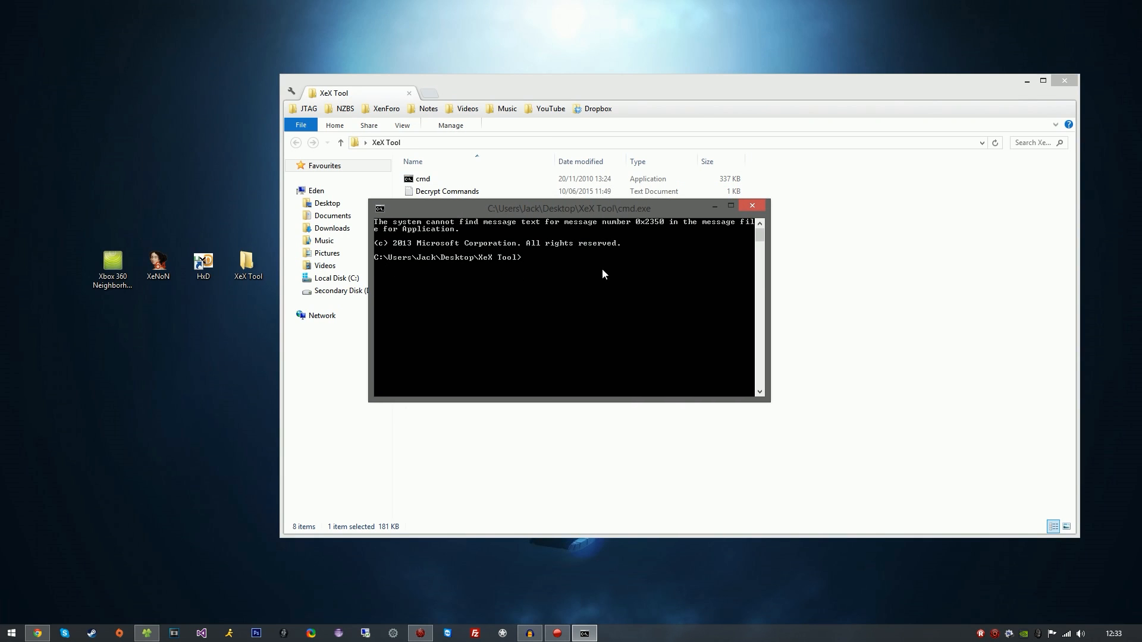
drag(532, 212, 668, 290)
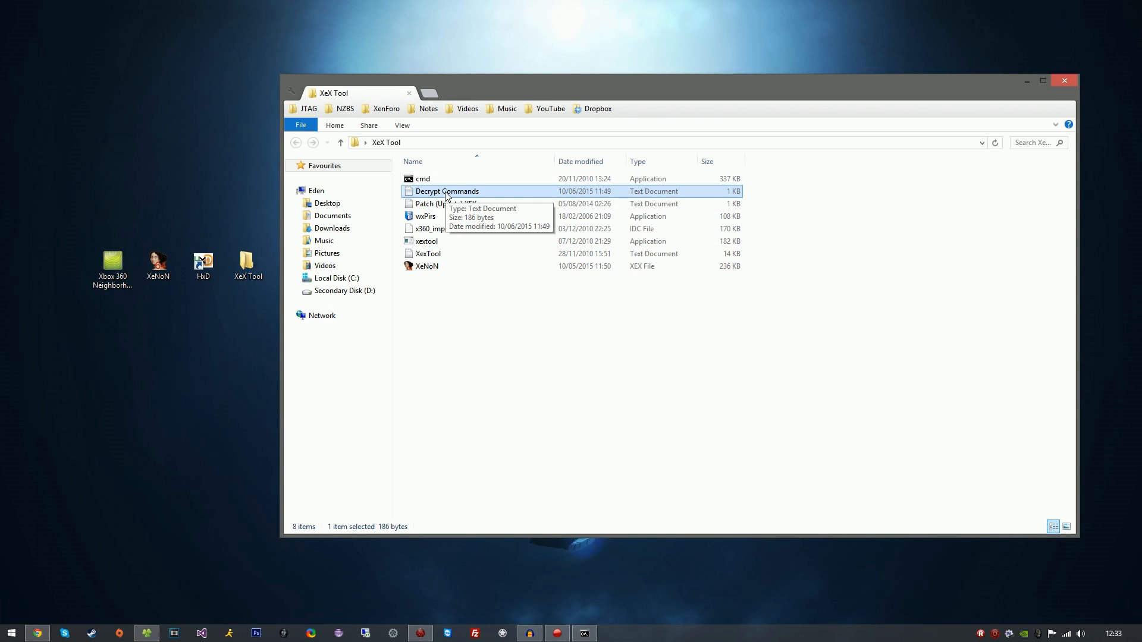
double_click(447, 192)
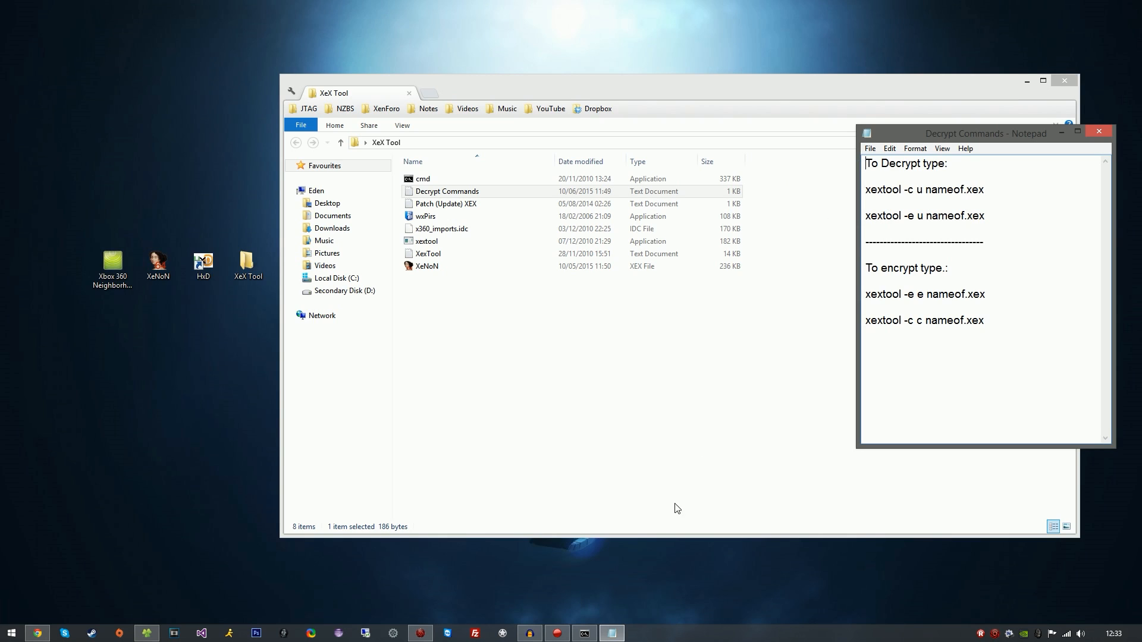
click(589, 630)
drag(621, 292, 294, 183)
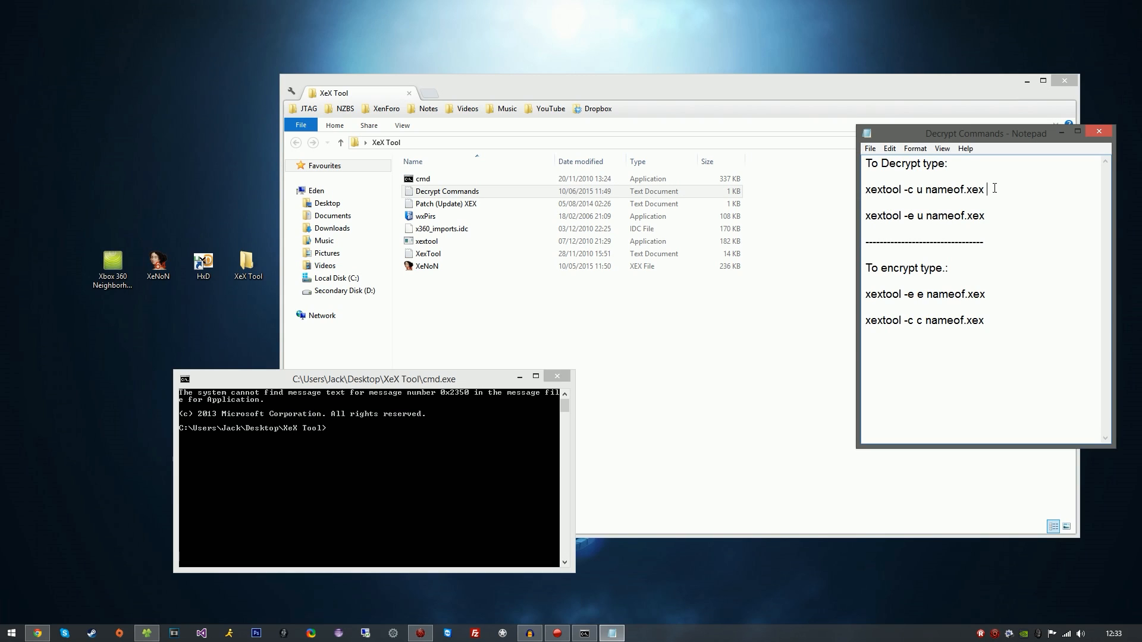
- Copy the first decrypt command from the notes into the command prompt and run it as "xextool -c u XeNoN.xex"
drag(988, 189, 850, 191)
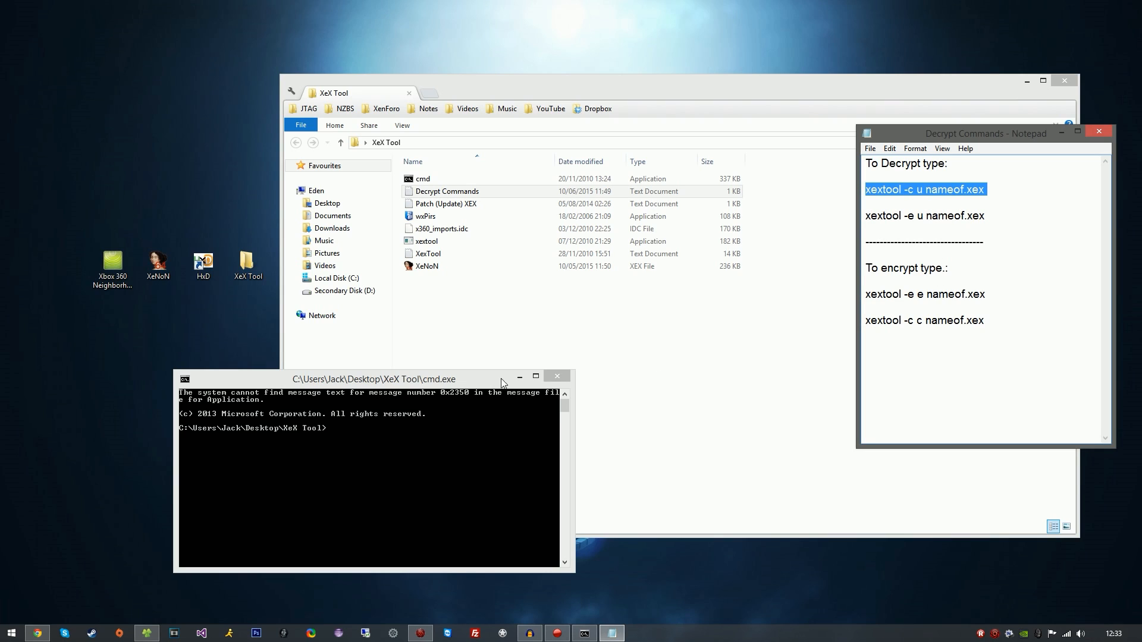
right_click(388, 450)
click(442, 483)
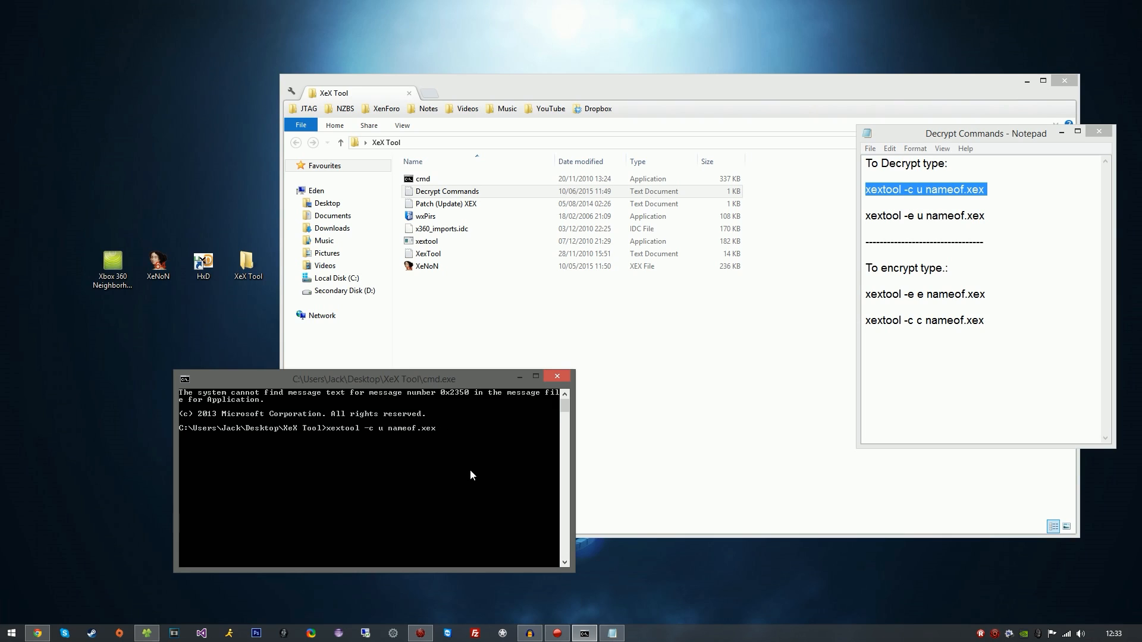
key(BackSpace)
key(BackSpace)
key(BackSpace)
key(BackSpace)
key(BackSpace)
key(BackSpace)
key(BackSpace)
key(BackSpace)
key(BackSpace)
key(BackSpace)
key(BackSpace)
text(XeNoN.xe)
key(Return)
- Copy the second decrypt command from the notes into the command prompt and run it as "xextool -e u XeNoN.xex"
drag(865, 216, 985, 217)
key(ctrl+c)
right_click(382, 457)
click(443, 492)
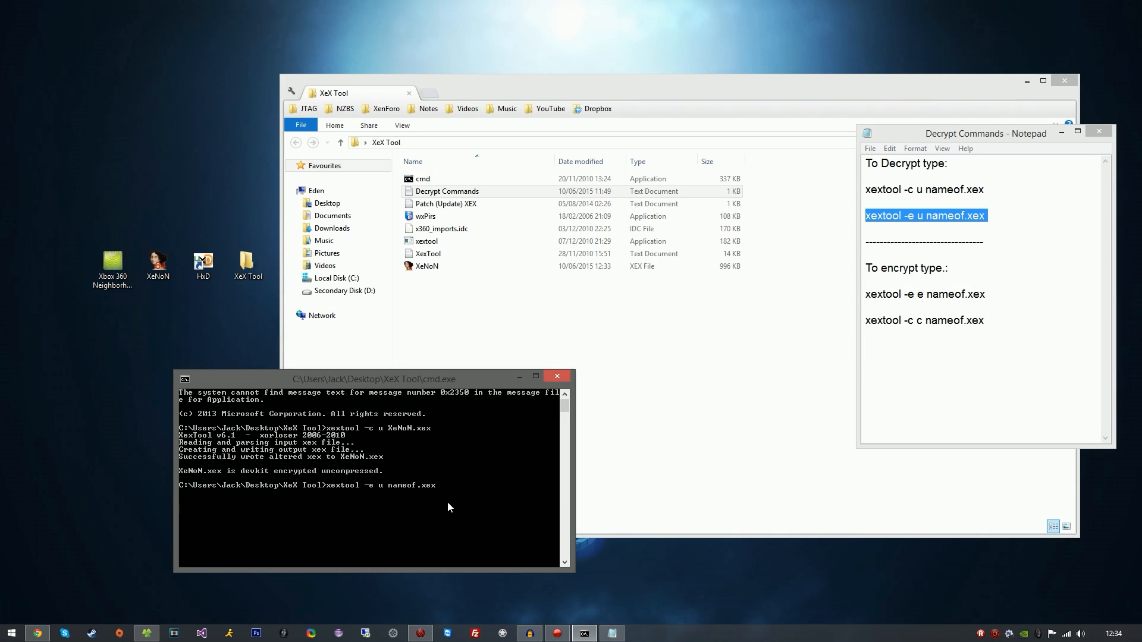
key(BackSpace)
key(BackSpace)
key(BackSpace)
key(BackSpace)
key(BackSpace)
key(BackSpace)
key(BackSpace)
key(BackSpace)
key(BackSpace)
key(BackSpace)
text(XeNonN.xex)
key(Return)
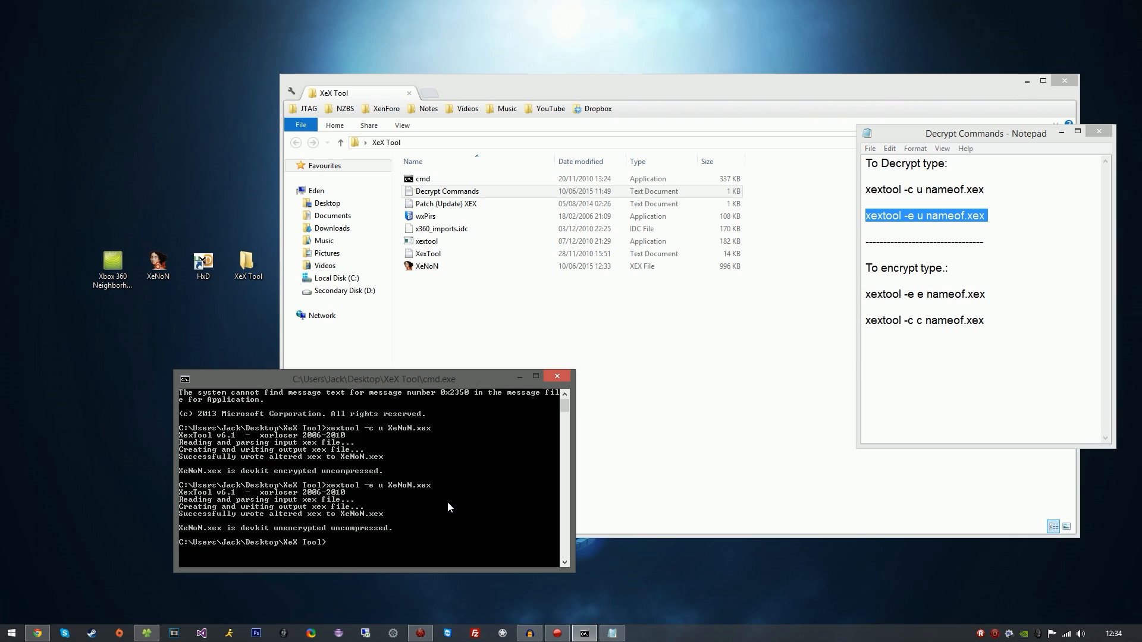
- Minimise the command prompt and the Decrypt Commands notes to uncover the XeX Tool folder
drag(441, 380, 383, 297)
click(731, 269)
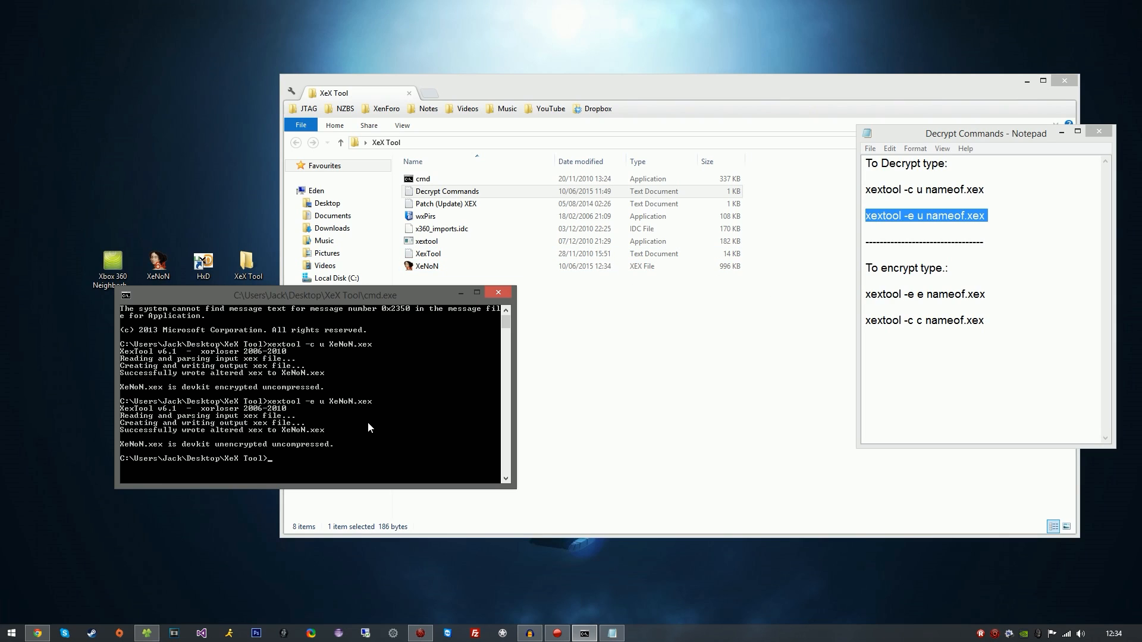
click(460, 293)
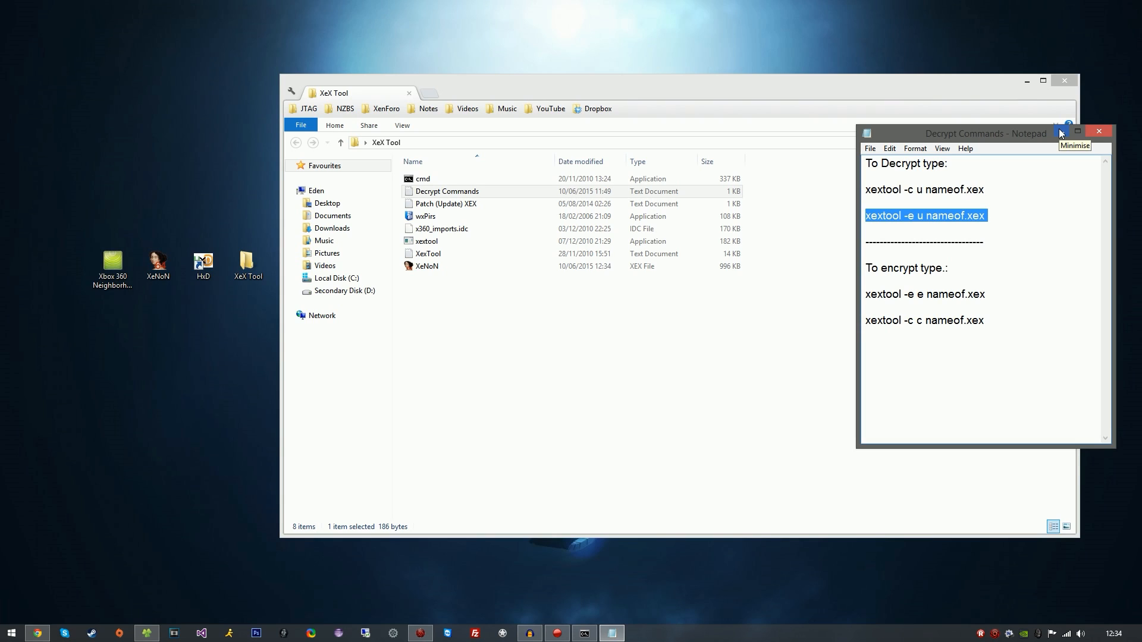
click(1061, 132)
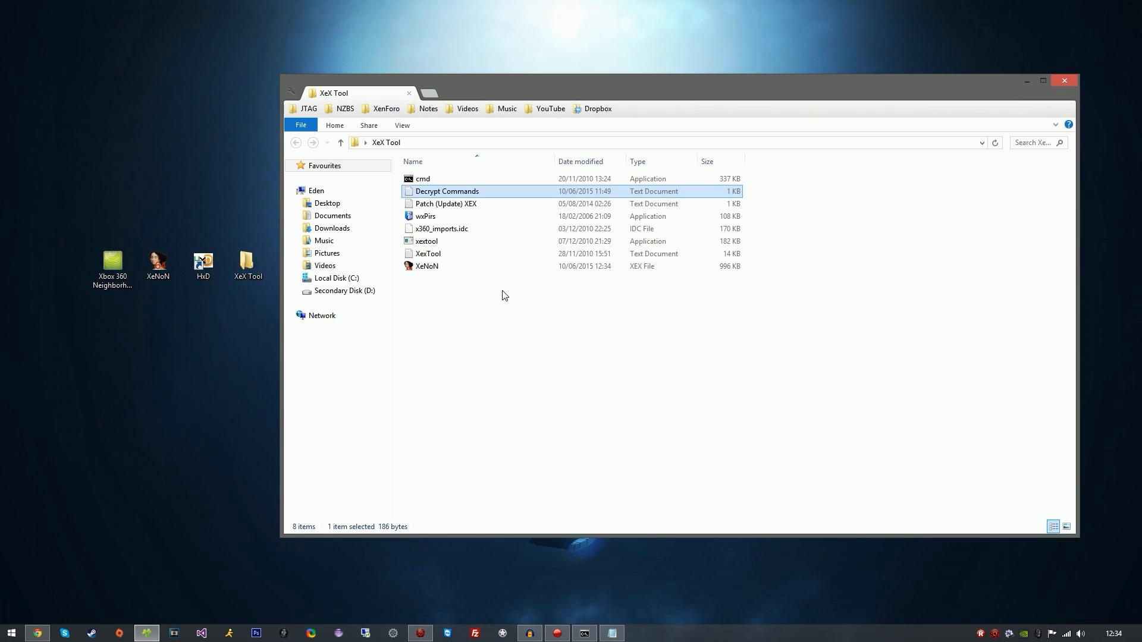
- Launch HxD and load XeNoN.xex from the XeX Tool folder into it
double_click(202, 263)
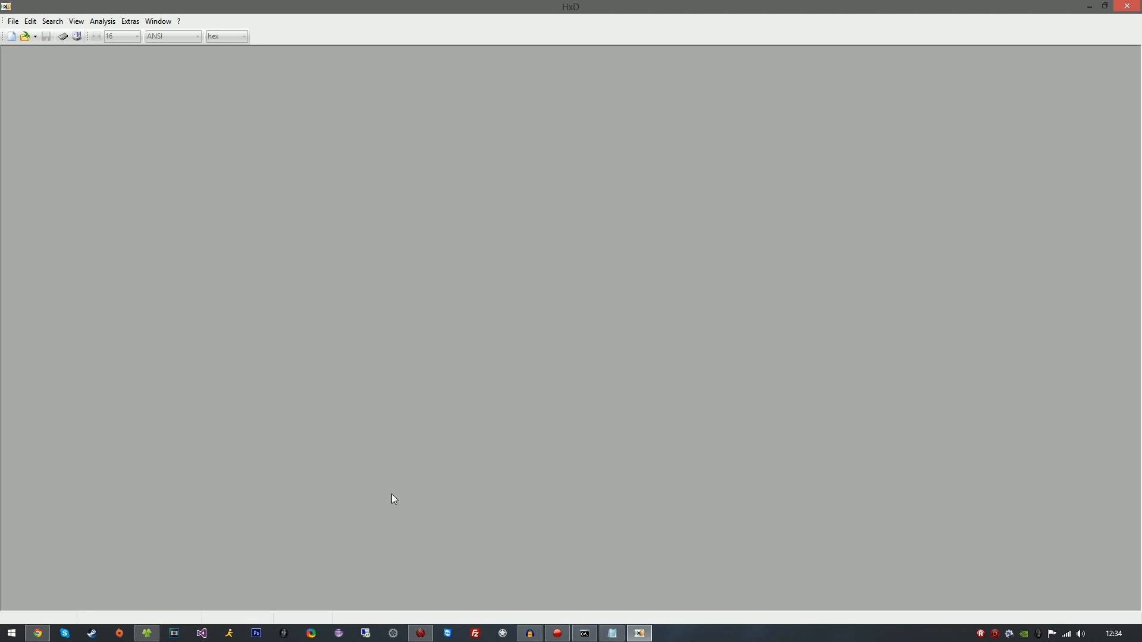
click(145, 632)
drag(426, 265, 201, 258)
- Examine the readable text strings beside the hex bytes throughout XeNoN.xex
drag(1139, 80, 1133, 253)
scroll(574, 406, down, 13)
scroll(568, 327, down, 14)
scroll(567, 338, down, 5)
drag(1135, 255, 1136, 108)
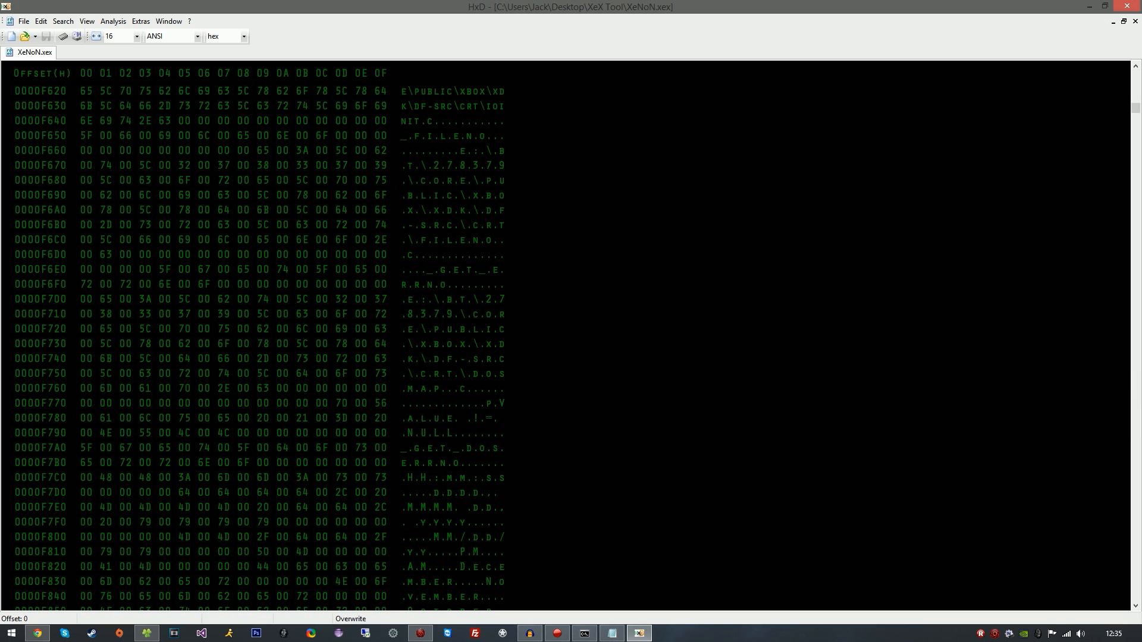
scroll(277, 349, down, 10)
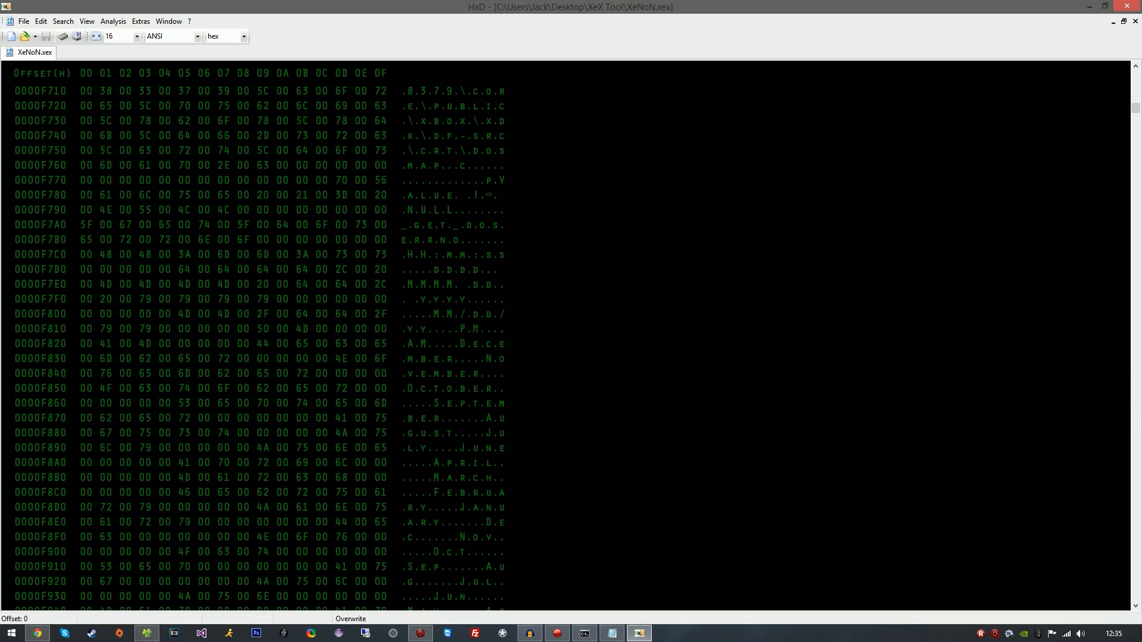
scroll(276, 350, down, 18)
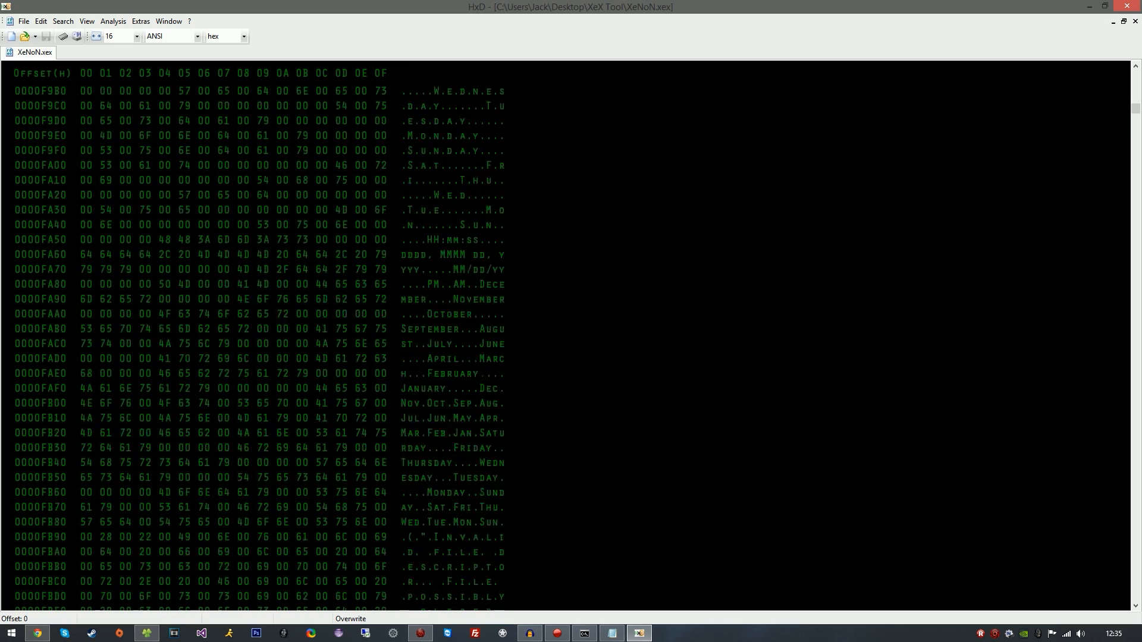
scroll(276, 350, down, 20)
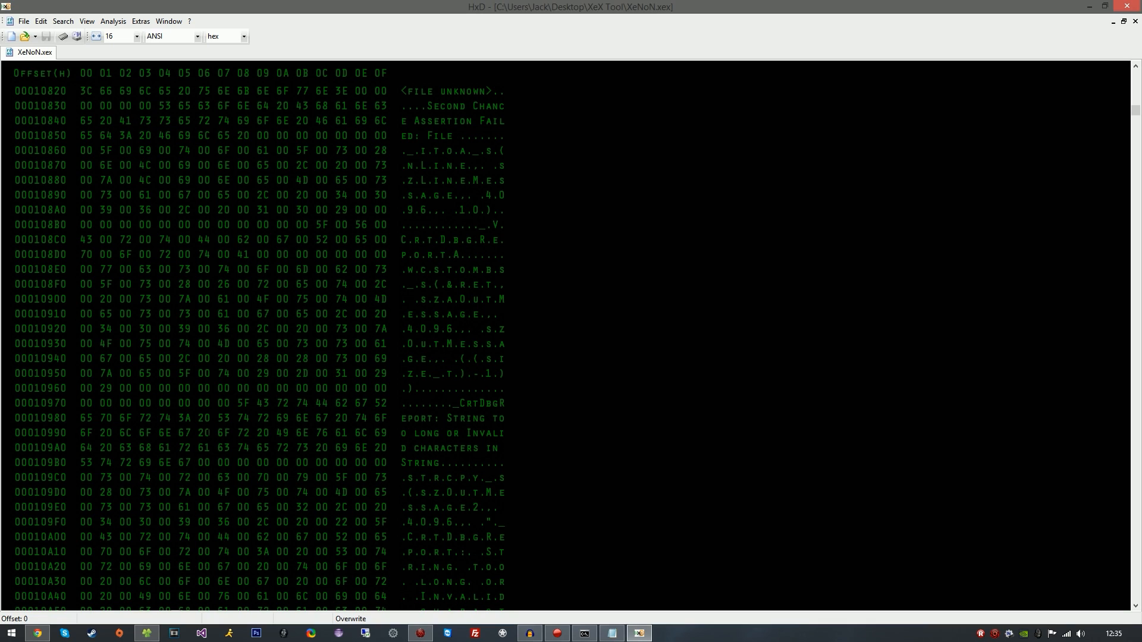
- View the SwingNote Text to Hex converter in Chrome, and return to XeNoN.xex in HxD
click(37, 634)
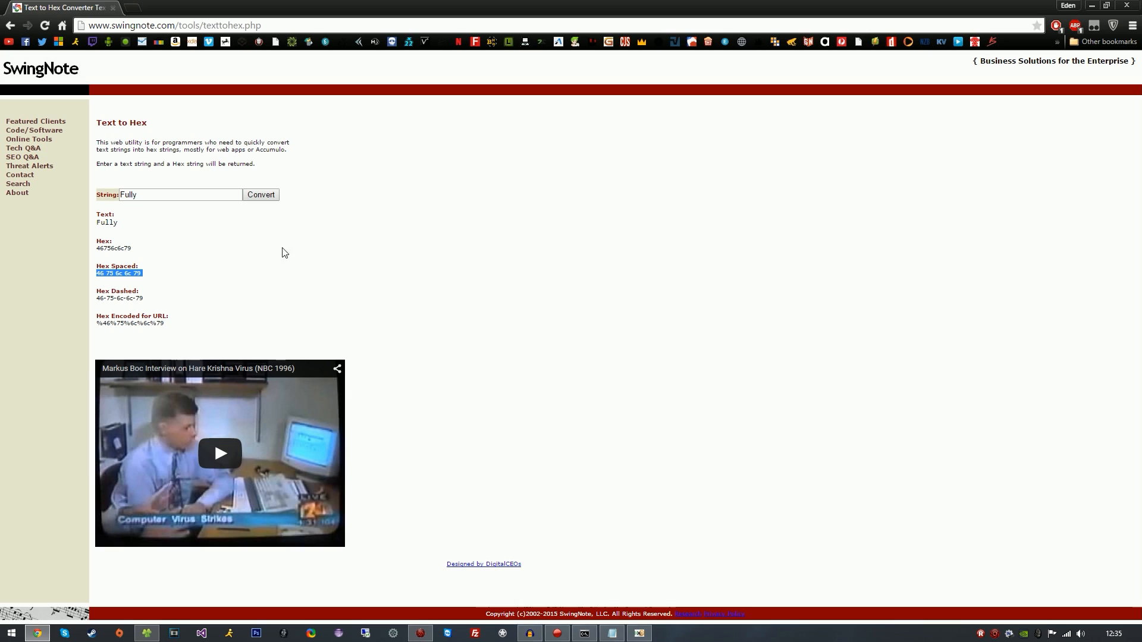
mouse_move(641, 637)
click(640, 634)
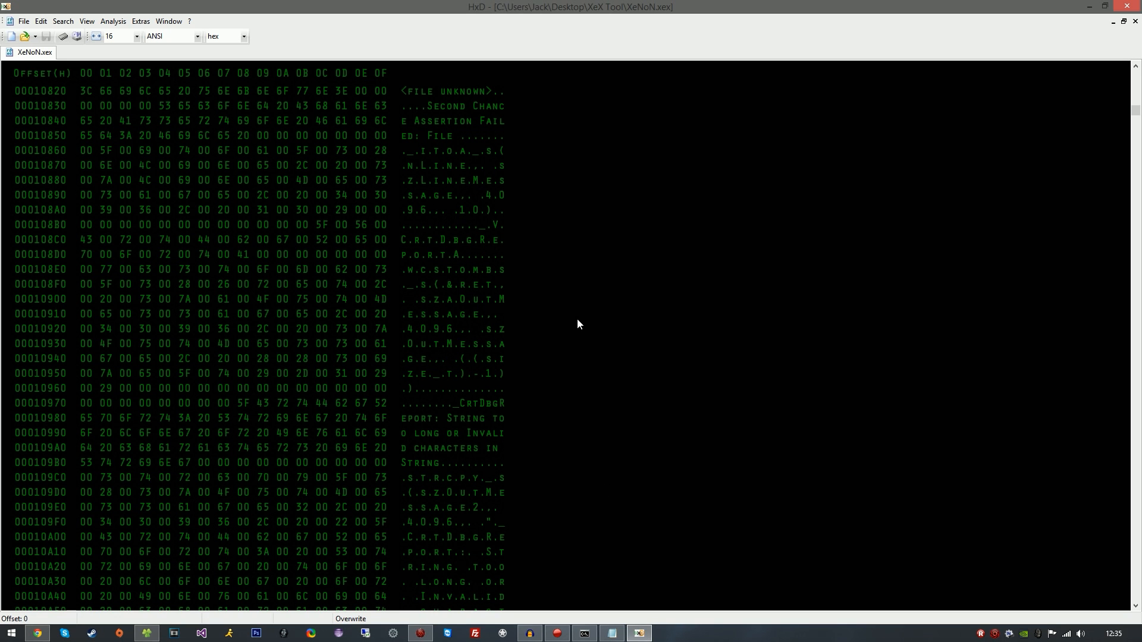
- Search XeNoN.xex in all directions for the text string "XeNoN"
key(ctrl+f)
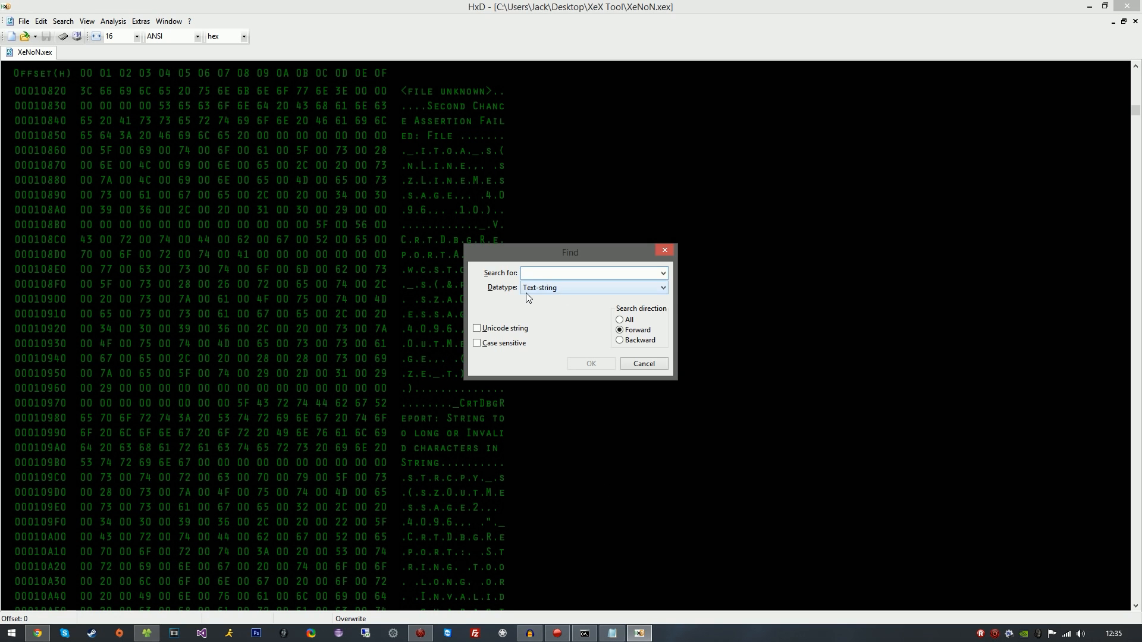
text(XeNoN)
click(623, 320)
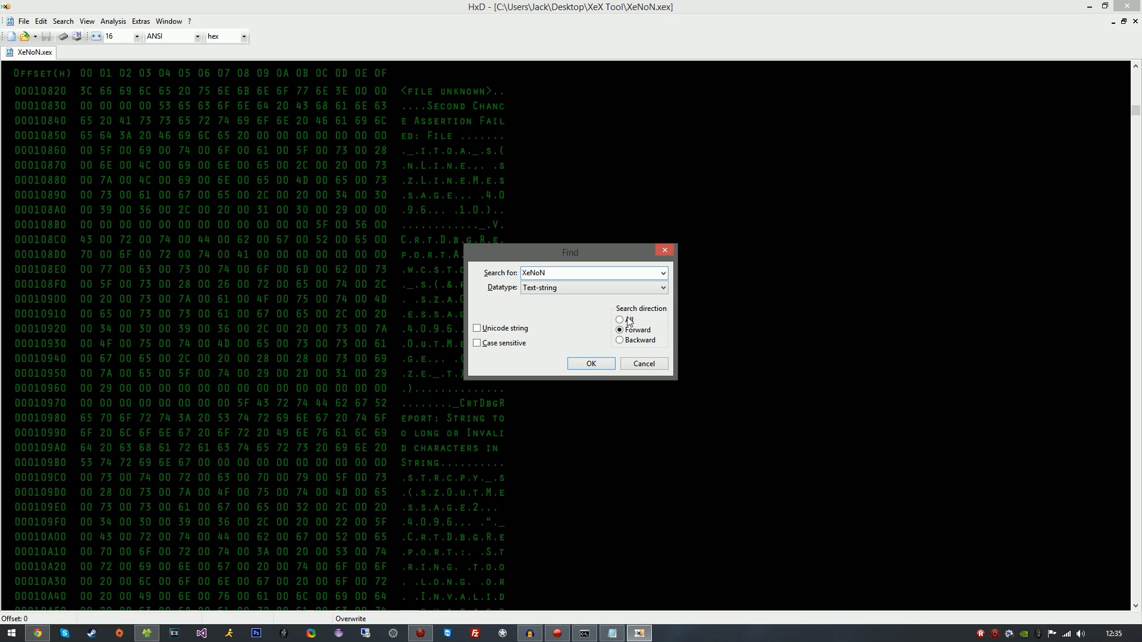
click(592, 364)
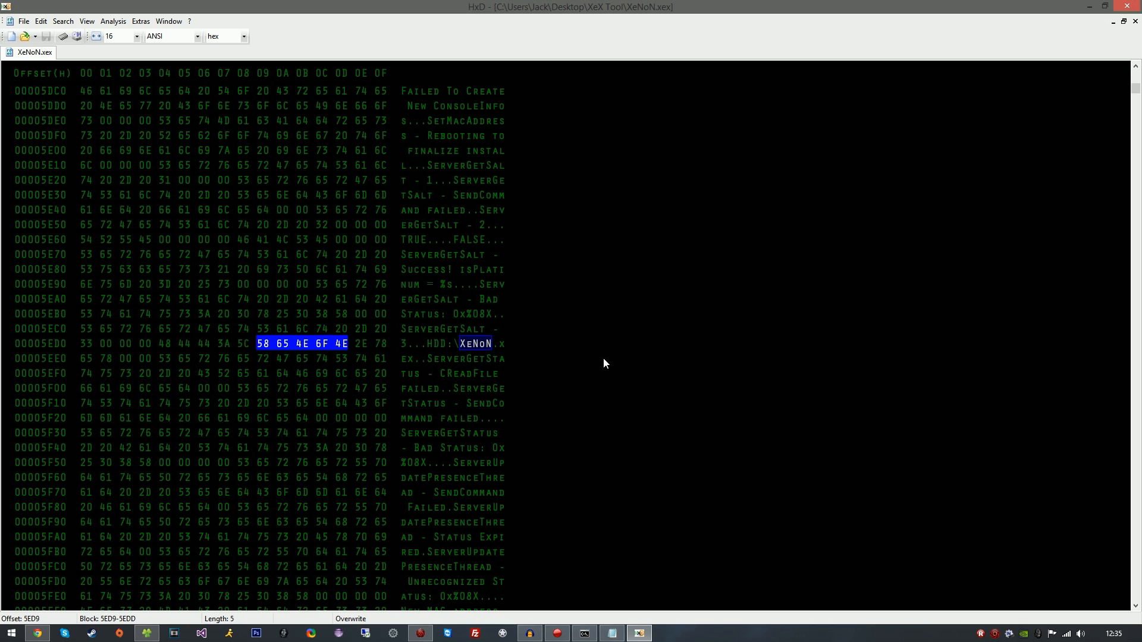
- Repeat the search for "XeNoN" and look through the strings that follow the match
key(ctrl+f)
click(594, 365)
scroll(571, 375, down, 17)
scroll(544, 384, down, 12)
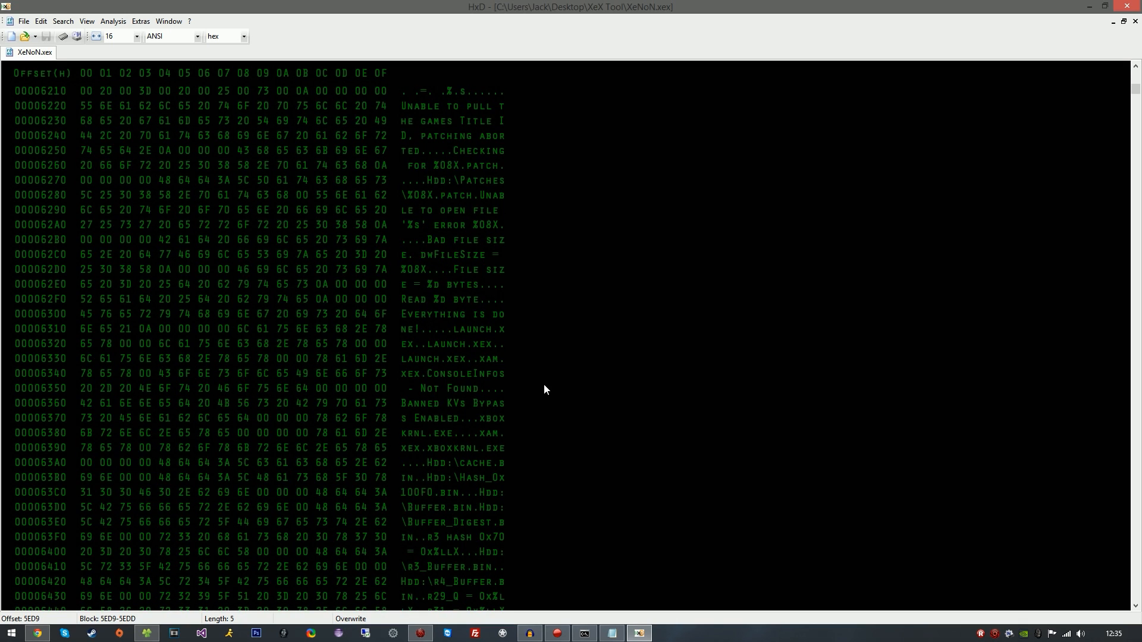
scroll(650, 489, down, 20)
scroll(570, 490, down, 14)
key(ctrl+f)
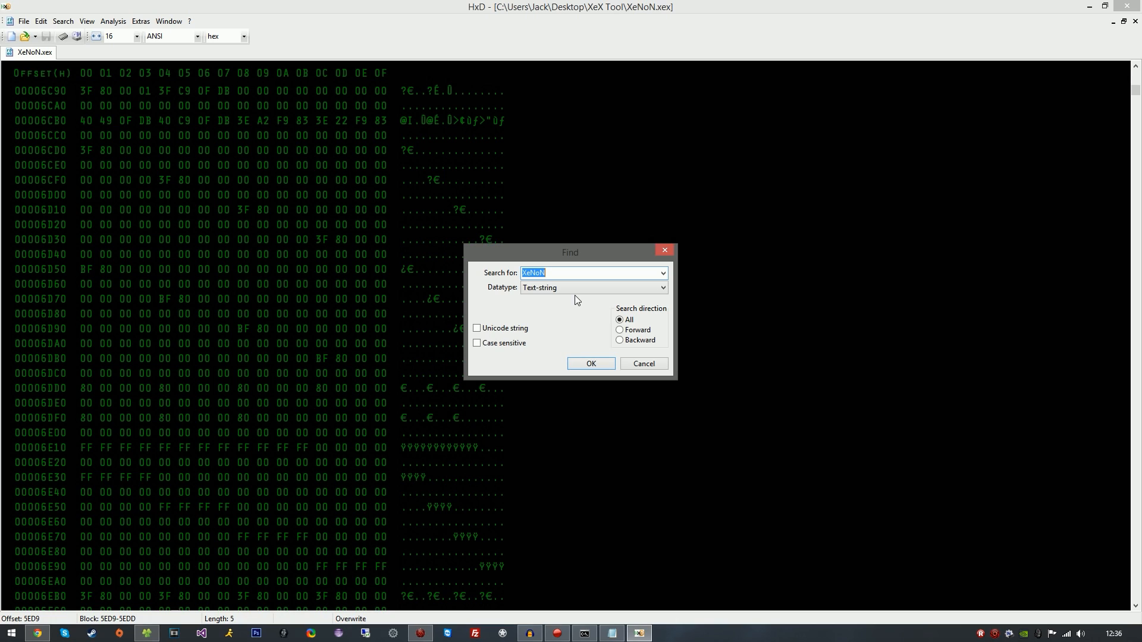
key(Return)
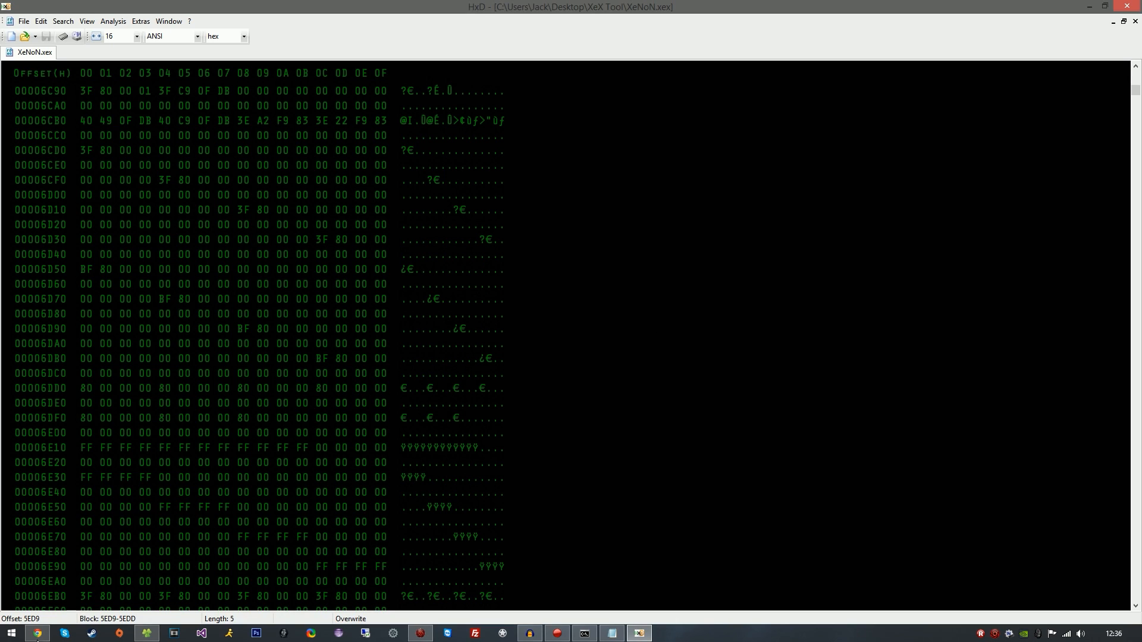
- Switch to the Text to Hex page in Chrome, convert "Fully" and copy its spaced hex value
click(38, 635)
click(157, 194)
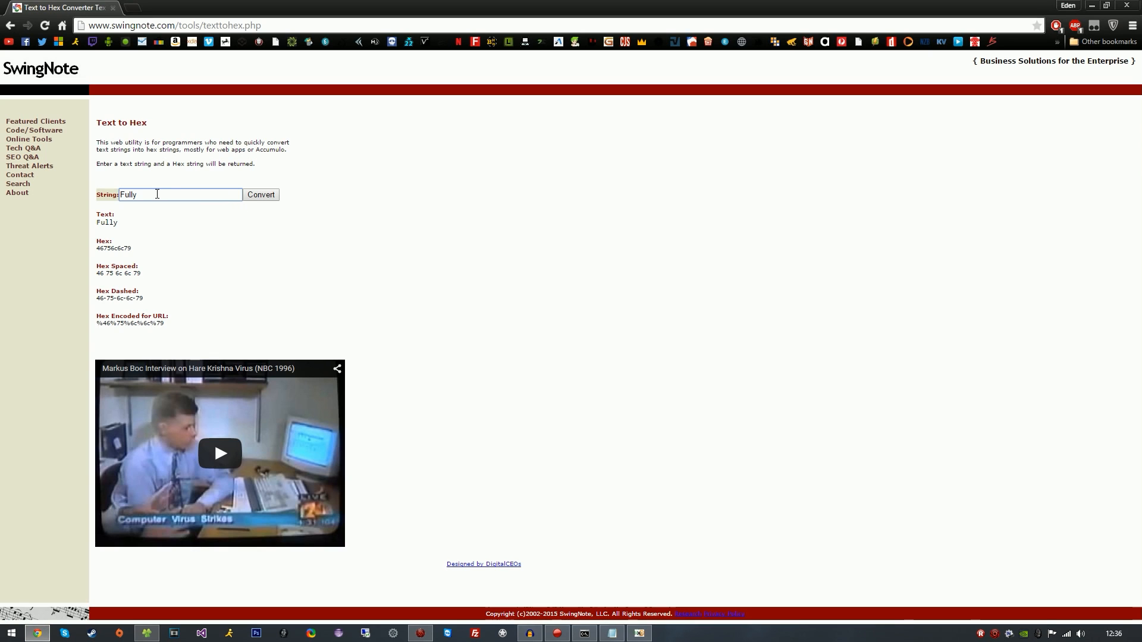
click(271, 197)
drag(143, 274, 98, 278)
key(ctrl+c)
click(127, 272)
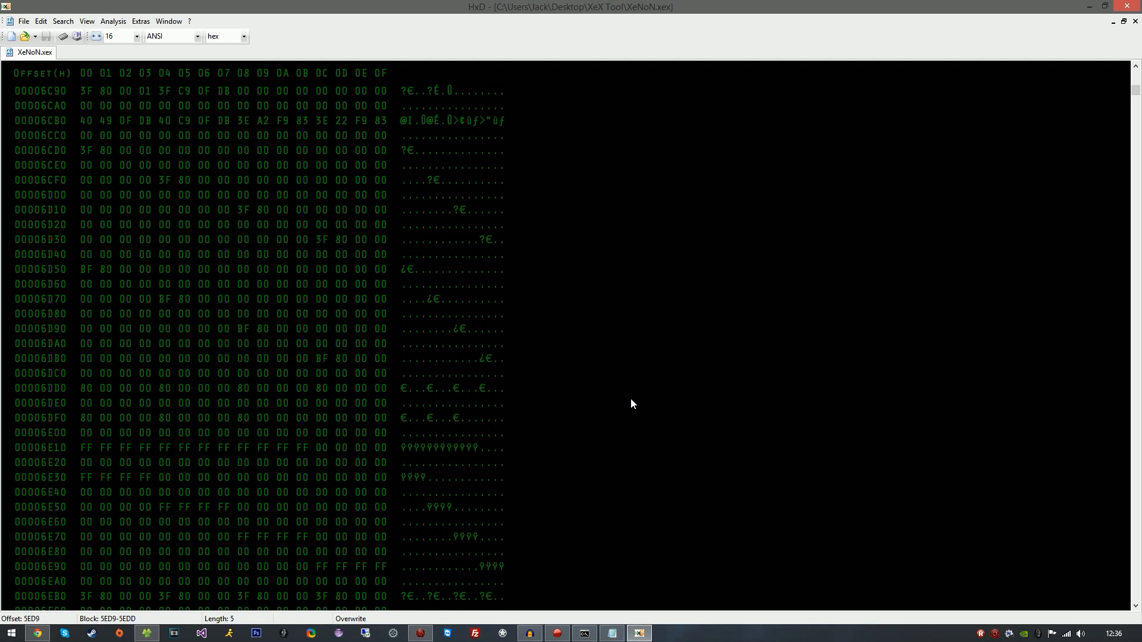
- Search XeNoN.xex in all directions for the hex values 46 75 6c 6c 79
key(ctrl+f)
click(548, 288)
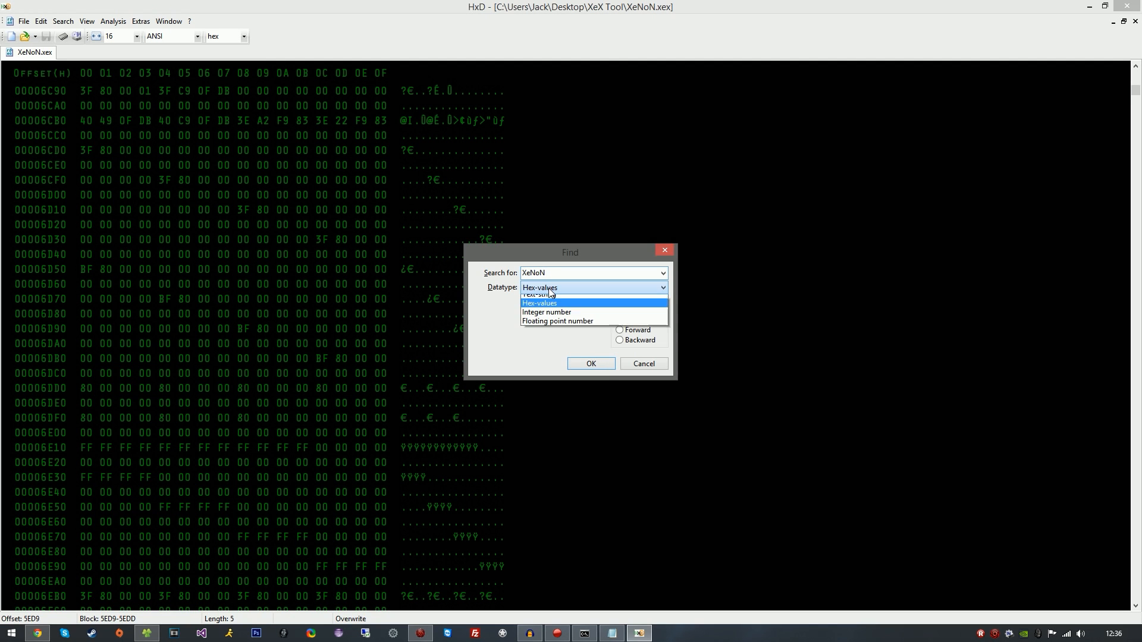
click(549, 308)
drag(557, 273, 520, 272)
key(ctrl+v)
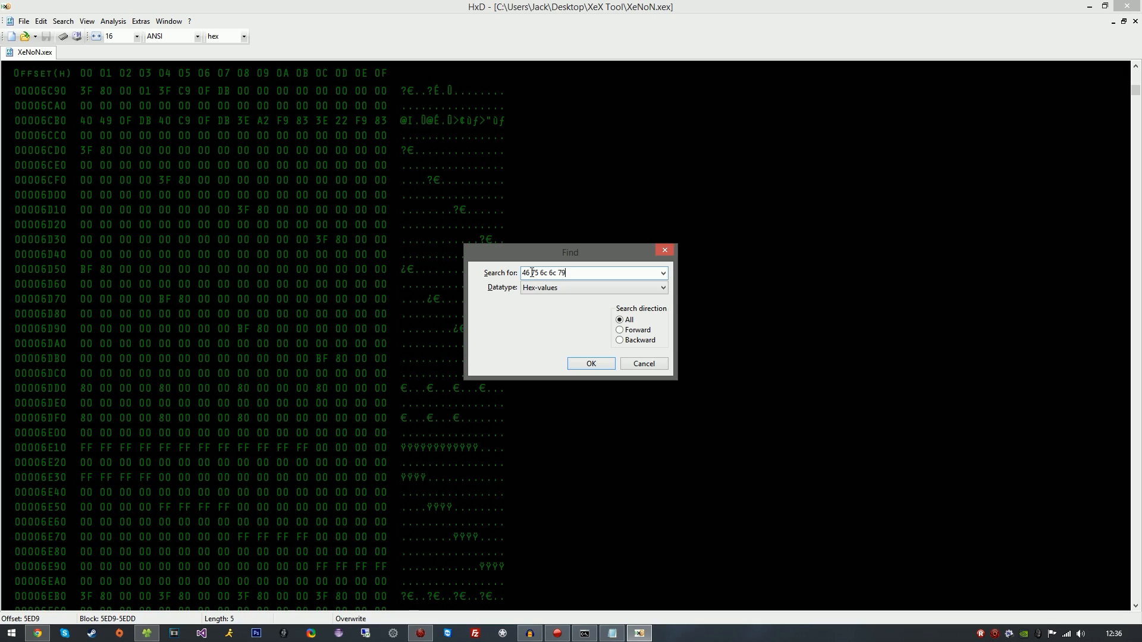
click(591, 363)
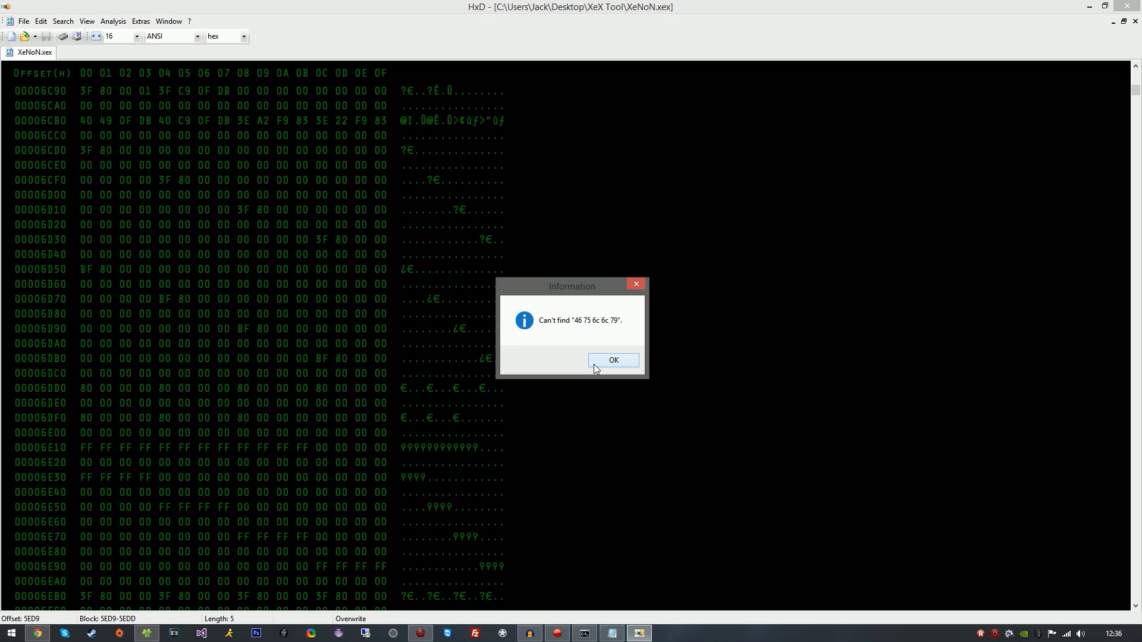
click(620, 359)
- Search for the hex values 46 00 75 00 6c 00 6c 00 79, with 00 between the letters, and inspect the matched string
key(ctrl+f)
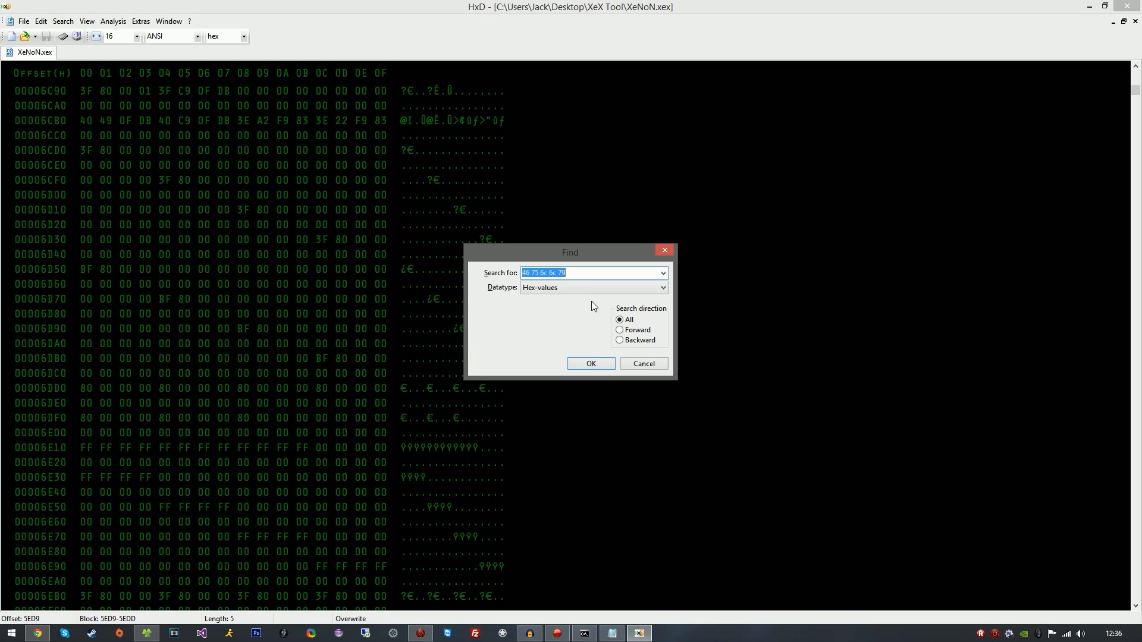
text(00 75 00)
key(Right)
key(Right)
key(Right)
text(00)
key(Right)
key(Right)
key(Right)
text(00)
click(578, 363)
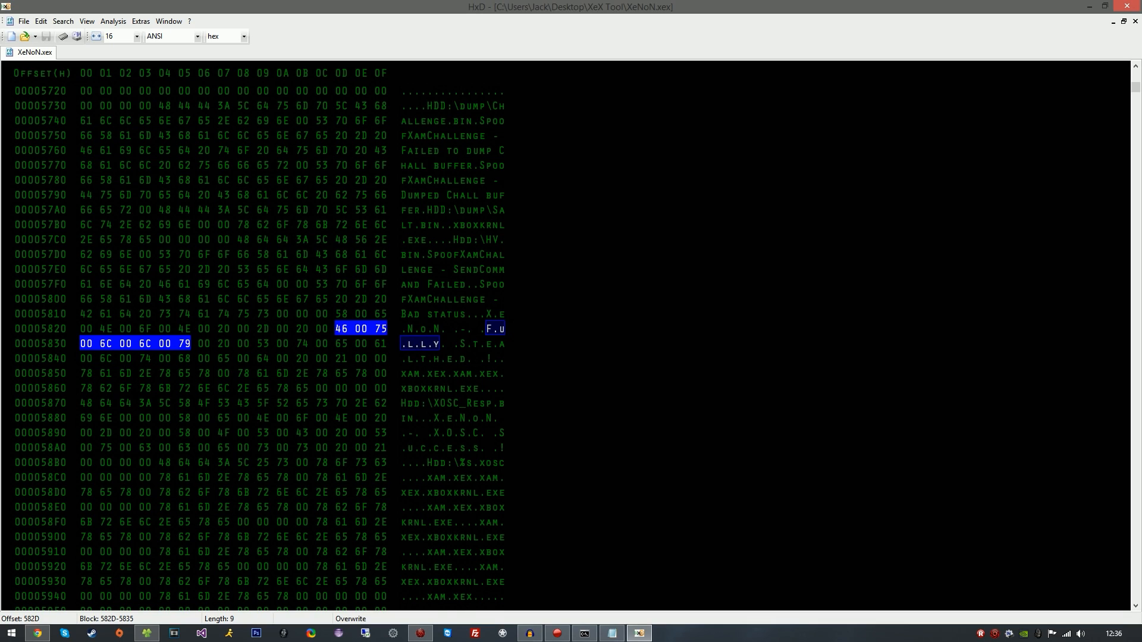
scroll(571, 333, down, 1)
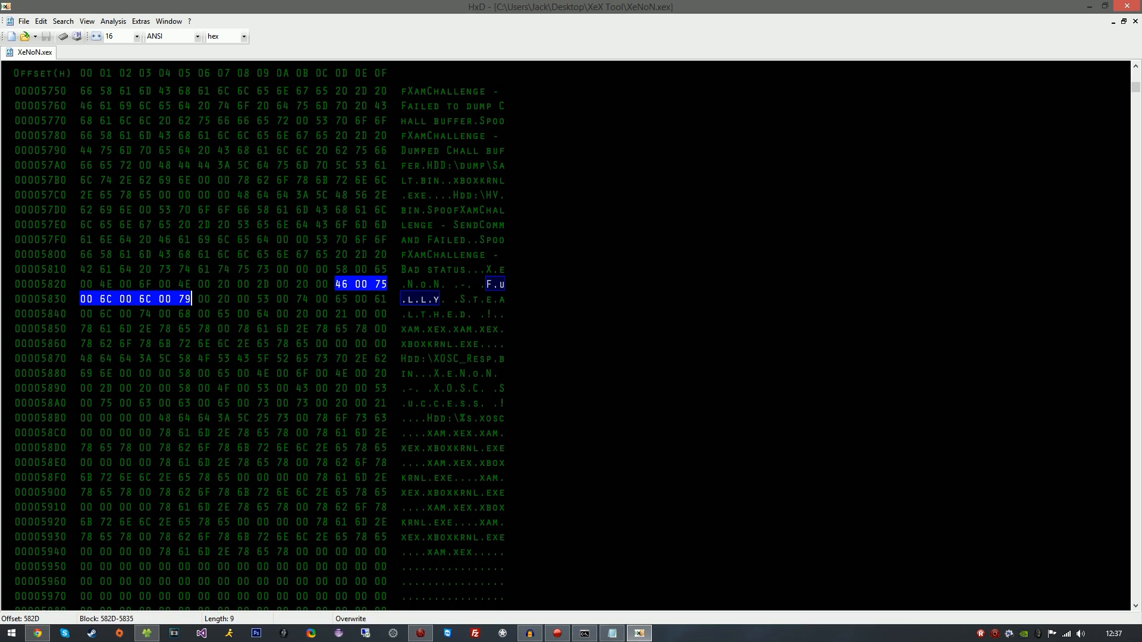
drag(427, 285, 434, 284)
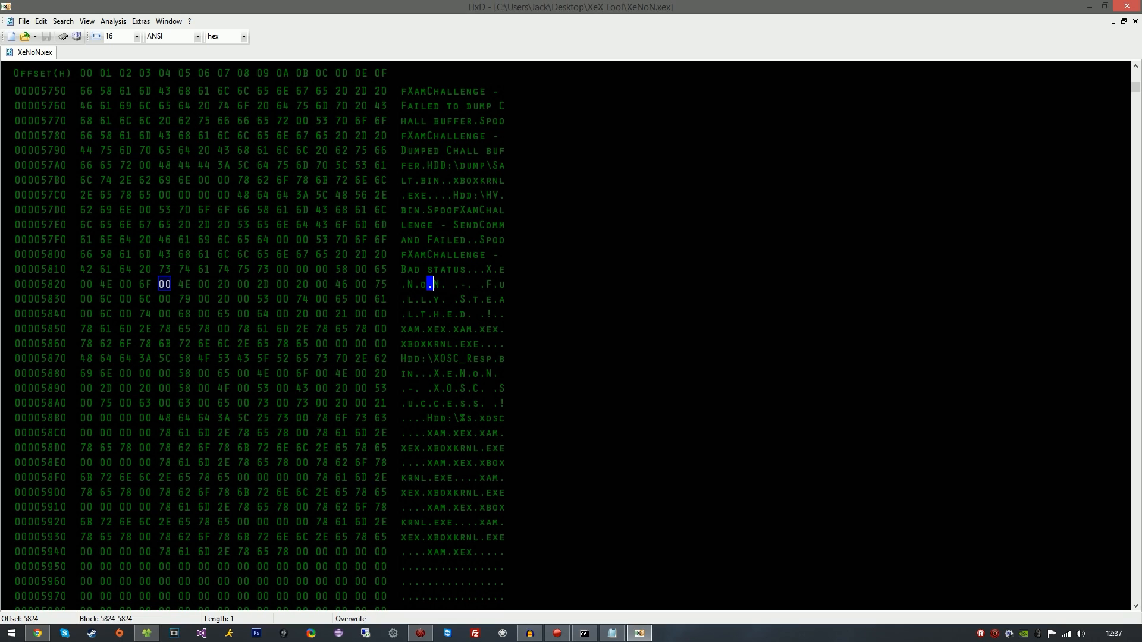
- Switch to the Text to Hex page in Chrome, convert "XeCheats" and copy its spaced hex value
click(38, 633)
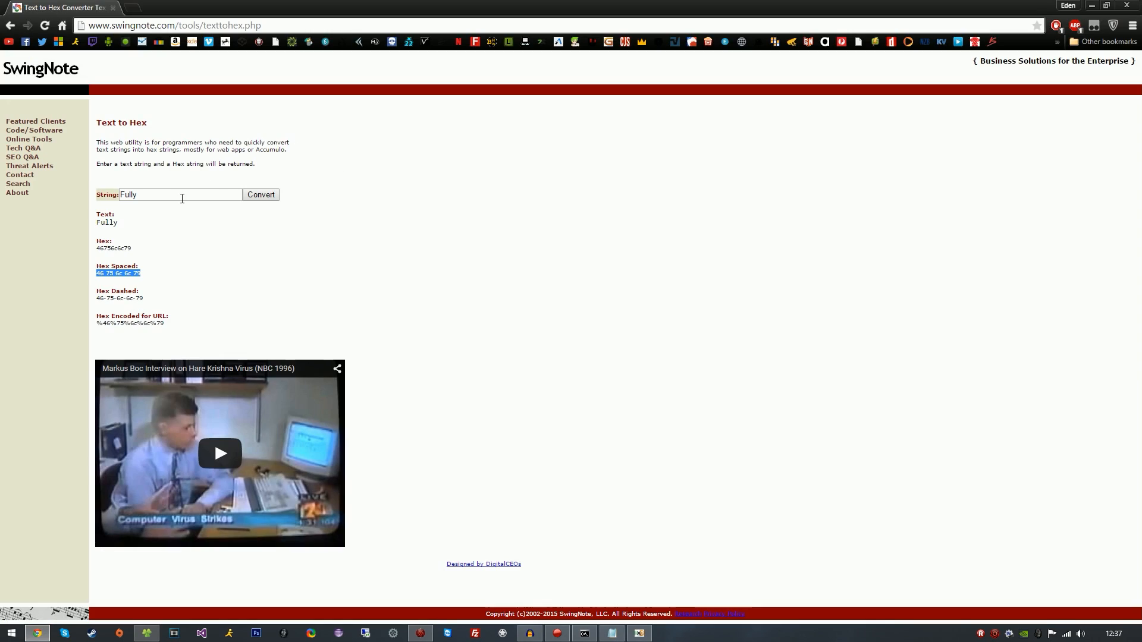
double_click(183, 195)
text(XeCheats)
click(262, 199)
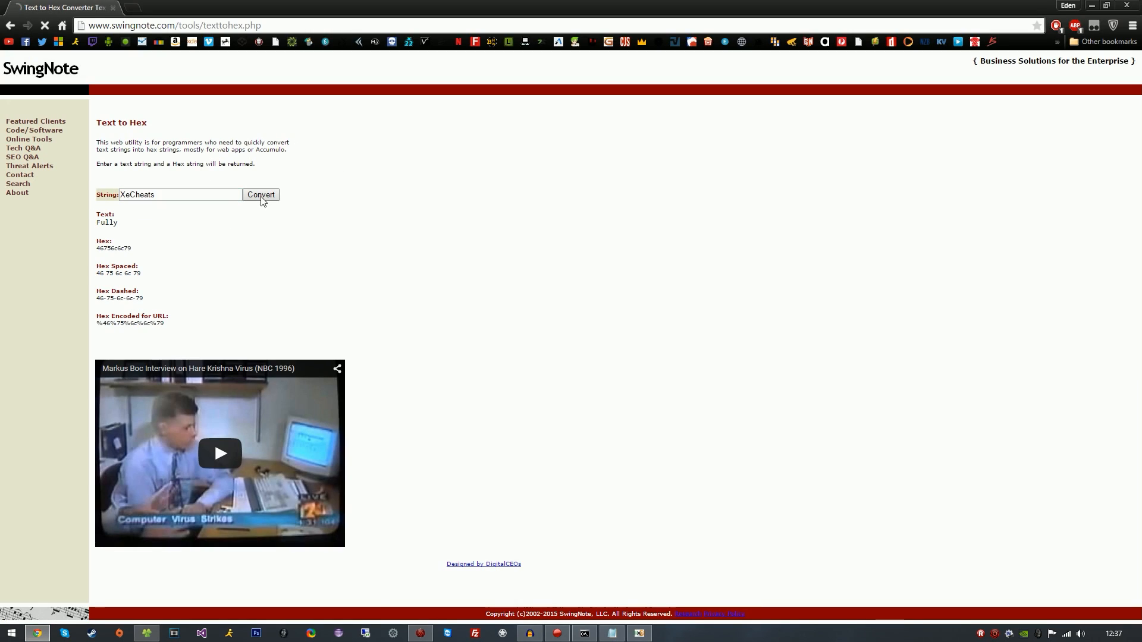
drag(178, 275, 98, 274)
key(ctrl+c)
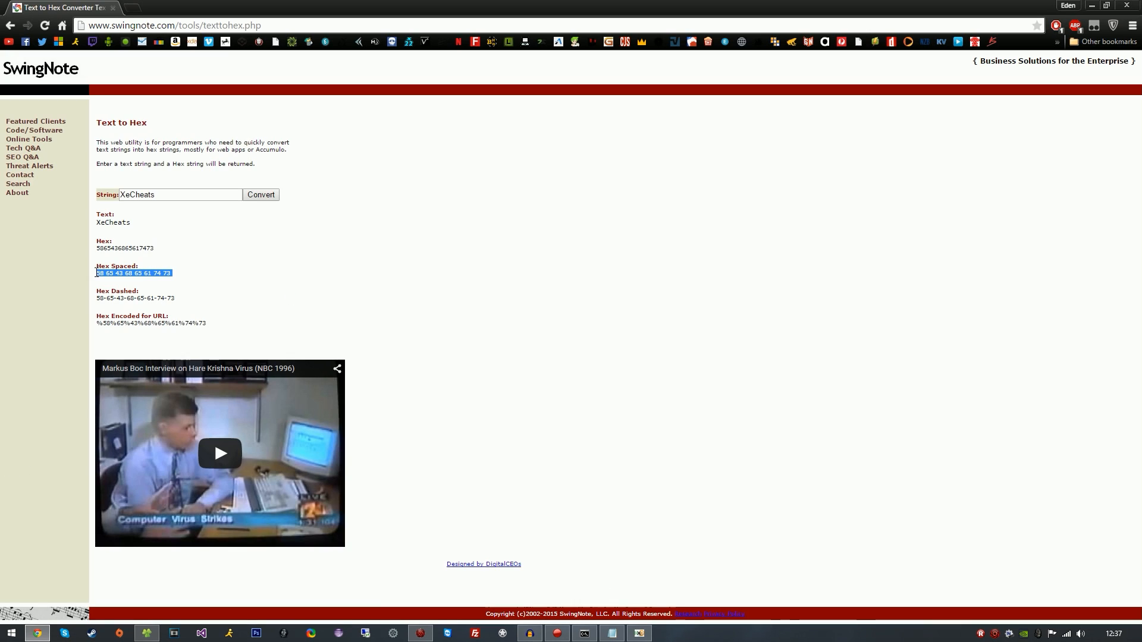
click(639, 633)
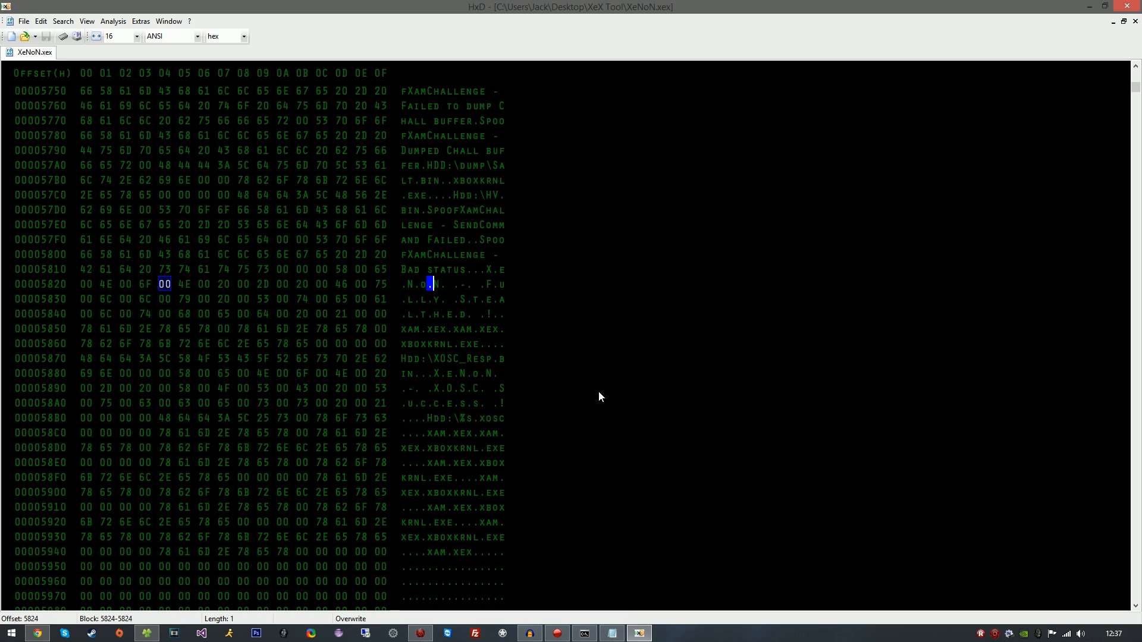
key(ctrl+f)
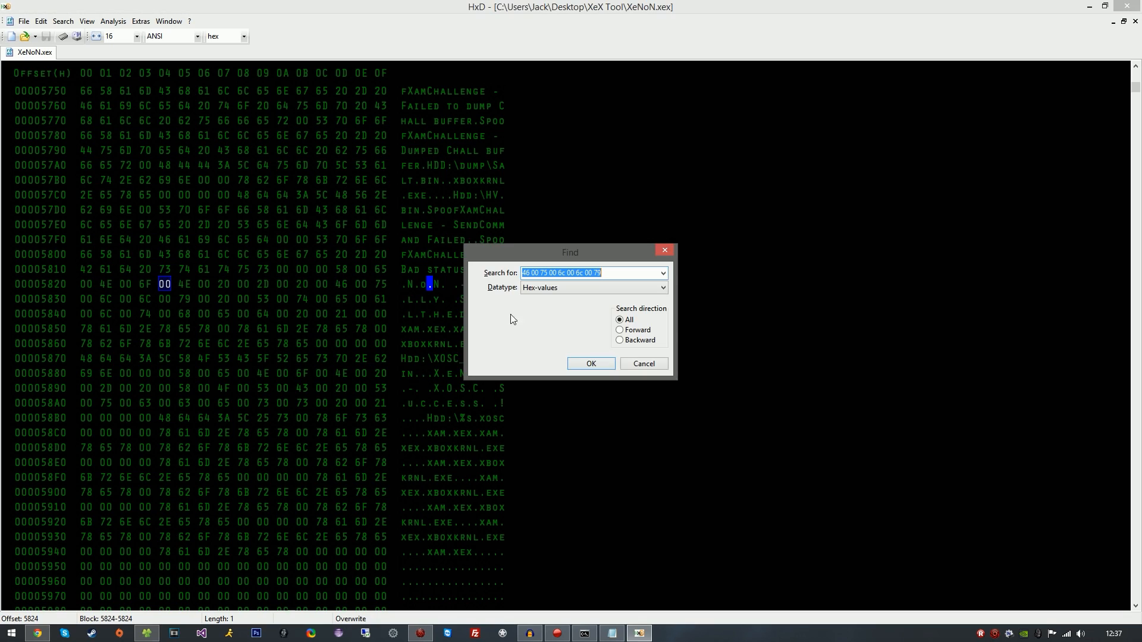
key(ctrl+v)
text(00)
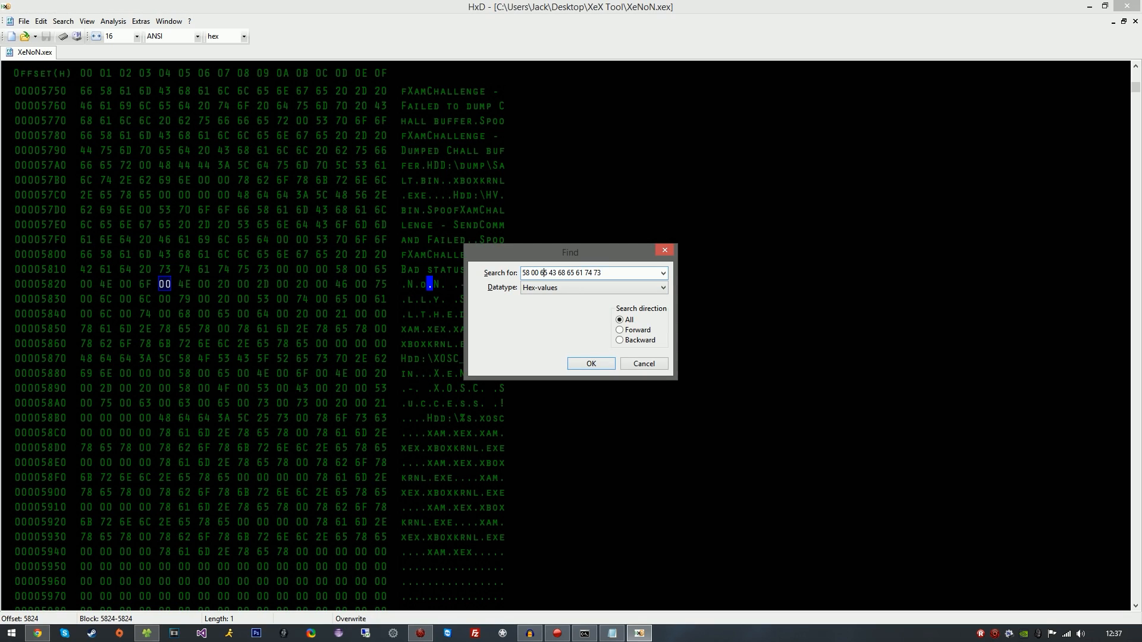
click(547, 273)
text(00)
key(Right)
key(Right)
key(Right)
text(00)
click(648, 364)
- Overwrite the notification text from offset 5821 with "XSolutions..Success!", keeping a 00 byte between the characters
click(486, 284)
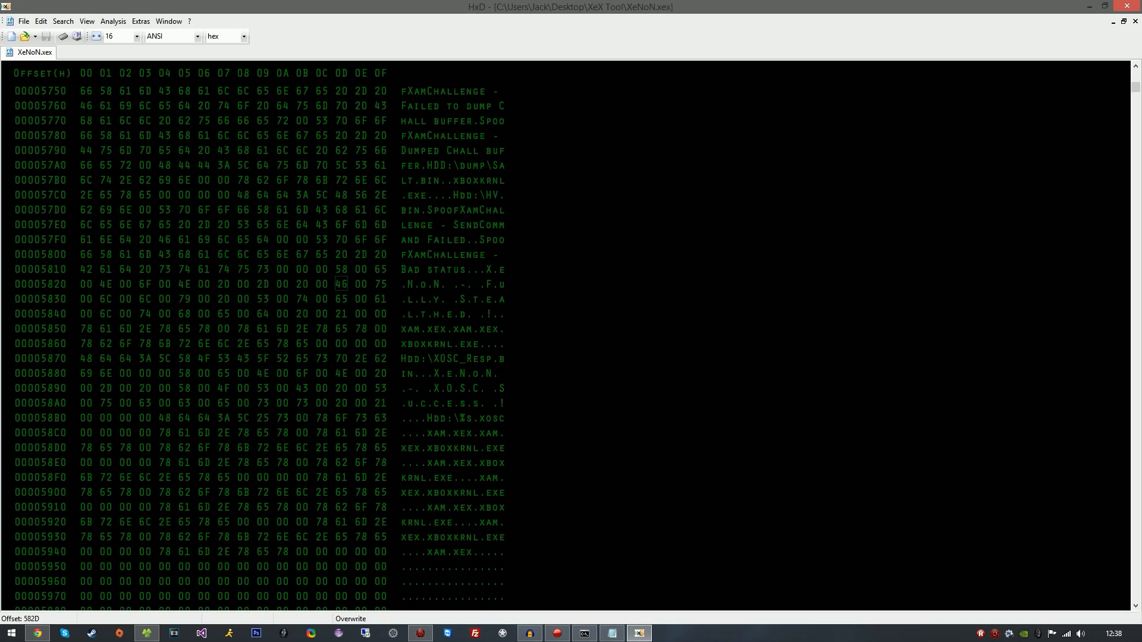
drag(408, 284, 466, 285)
text(X.S.o.l.)
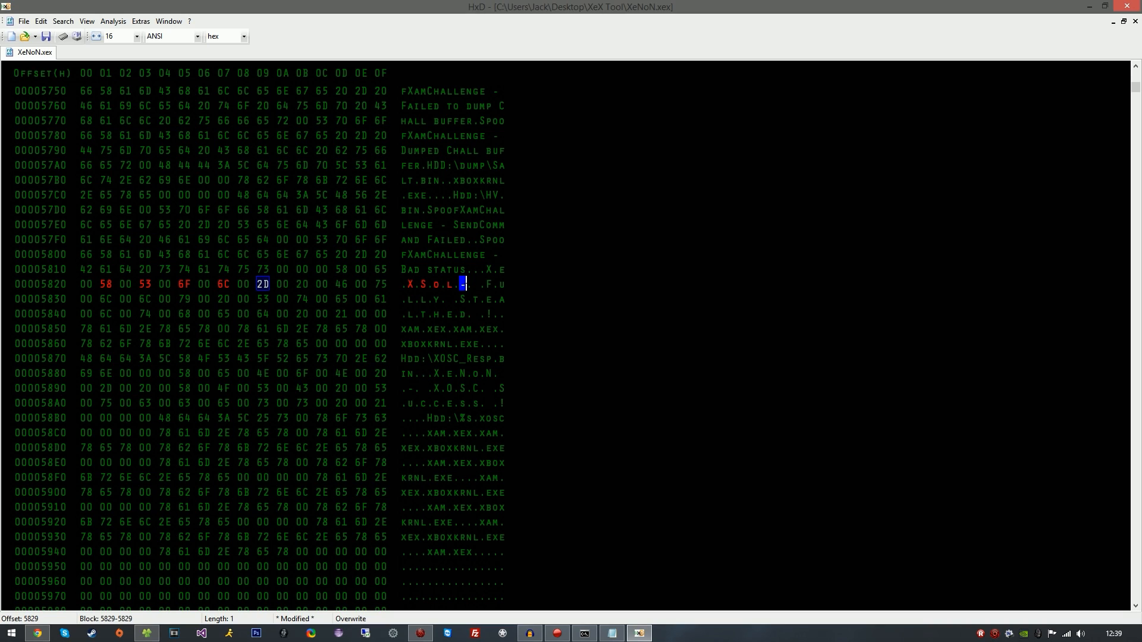
text(u)
key(Right)
text(t)
key(Right)
key(shift+Right)
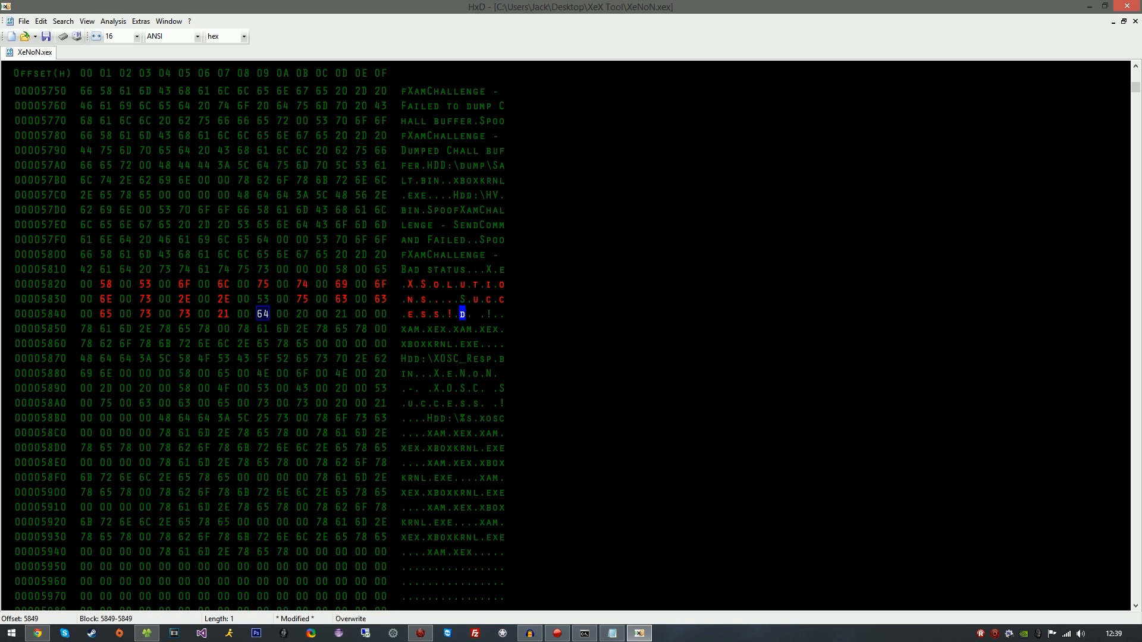
- Replace the leftover "d !" after "Success!" with three periods, keeping the 00 bytes between them
text(.)
key(Right)
text(.)
key(Right)
text(.)
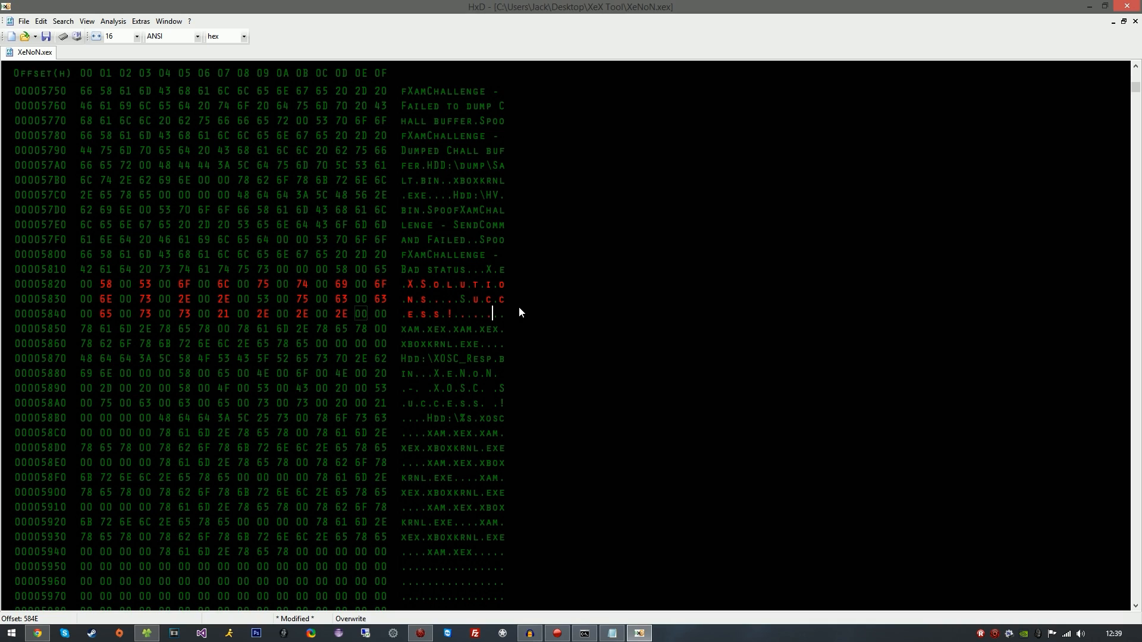
- Review the edited text and the XOSC string below it, save XeNoN.xex and close HxD
scroll(509, 308, down, 3)
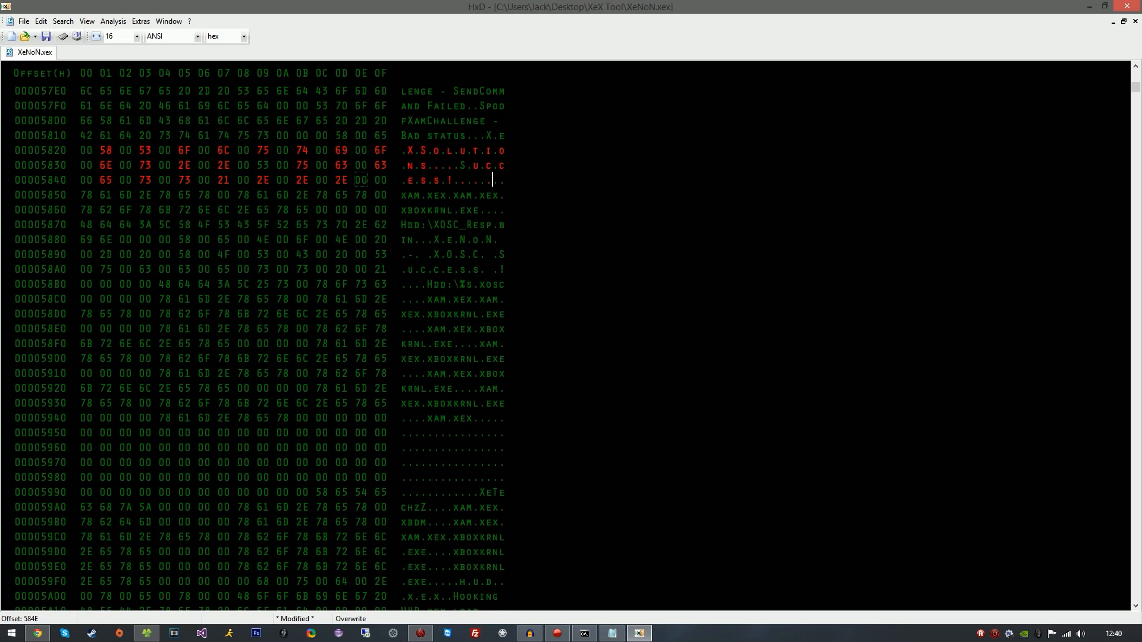
drag(434, 240, 408, 239)
click(466, 240)
scroll(467, 241, up, 2)
click(440, 239)
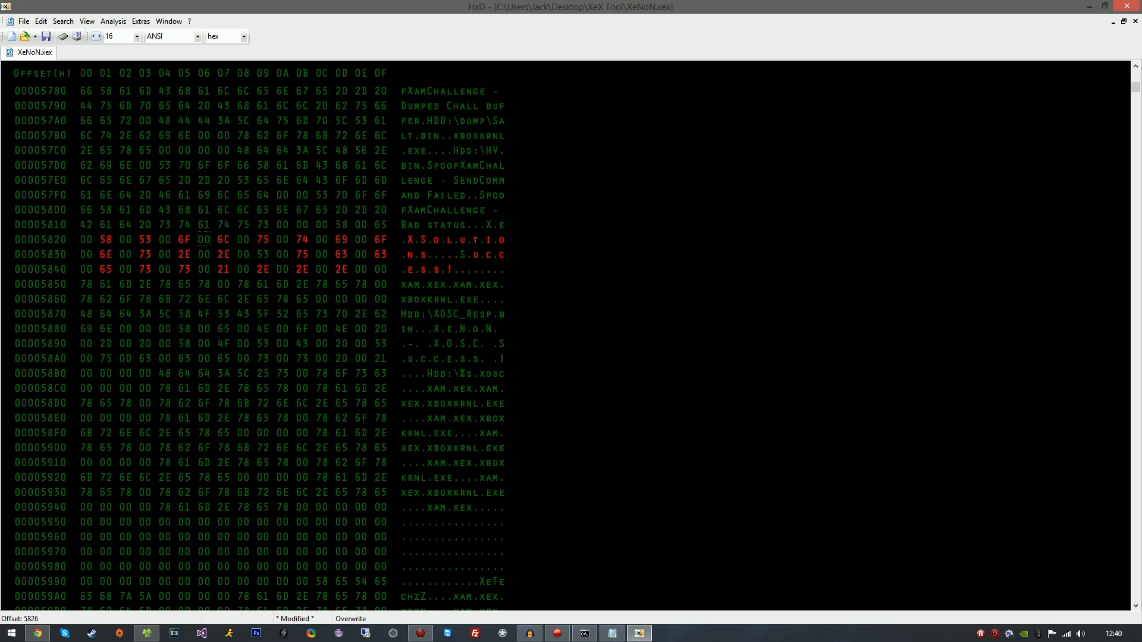
click(46, 37)
click(1127, 6)
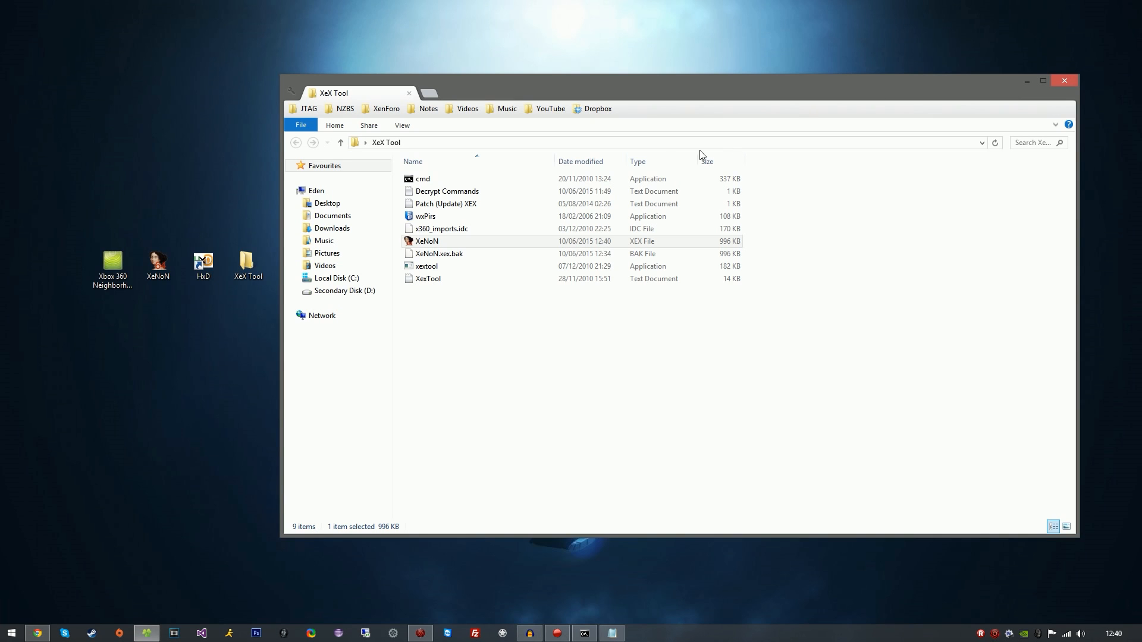
- Compare the XeNoN XEX file with the XeNoN.xex.bak backup in the XeX Tool folder
drag(520, 94, 559, 80)
click(659, 227)
click(876, 451)
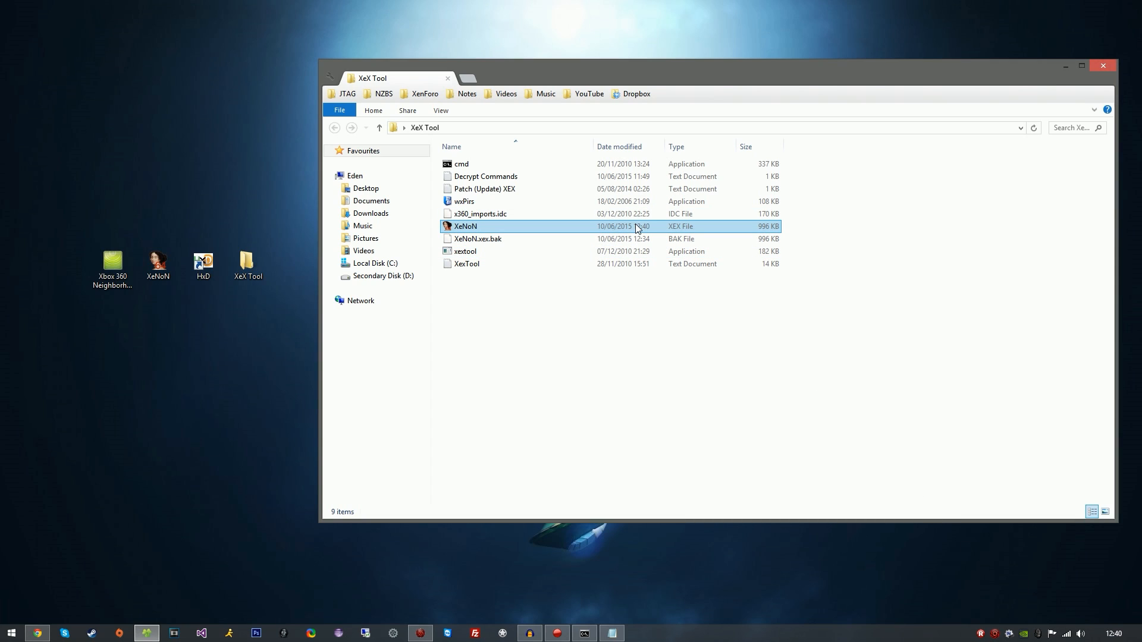
click(493, 241)
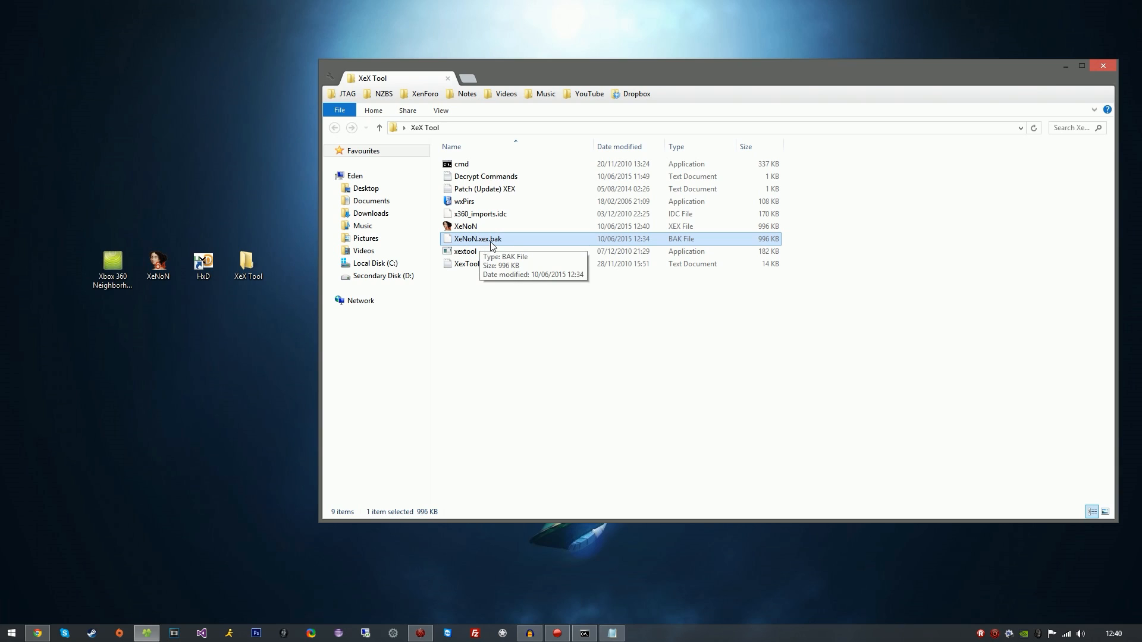
key(Up)
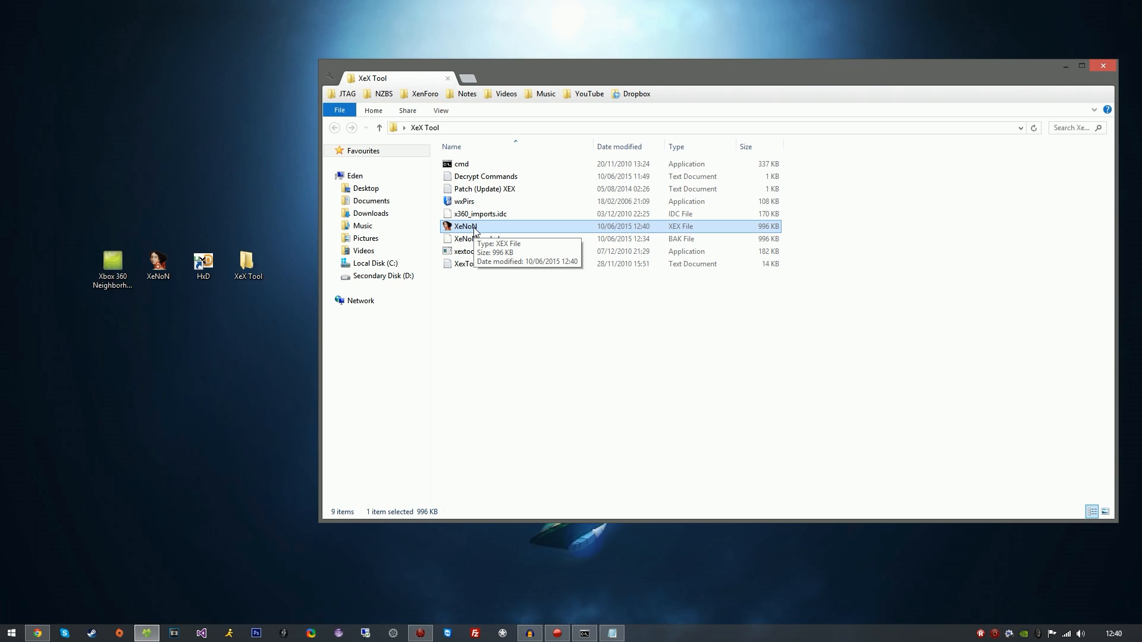
- Bring up the command prompt and the Decrypt Commands notes, and arrange both windows over the XeX Tool folder
click(591, 634)
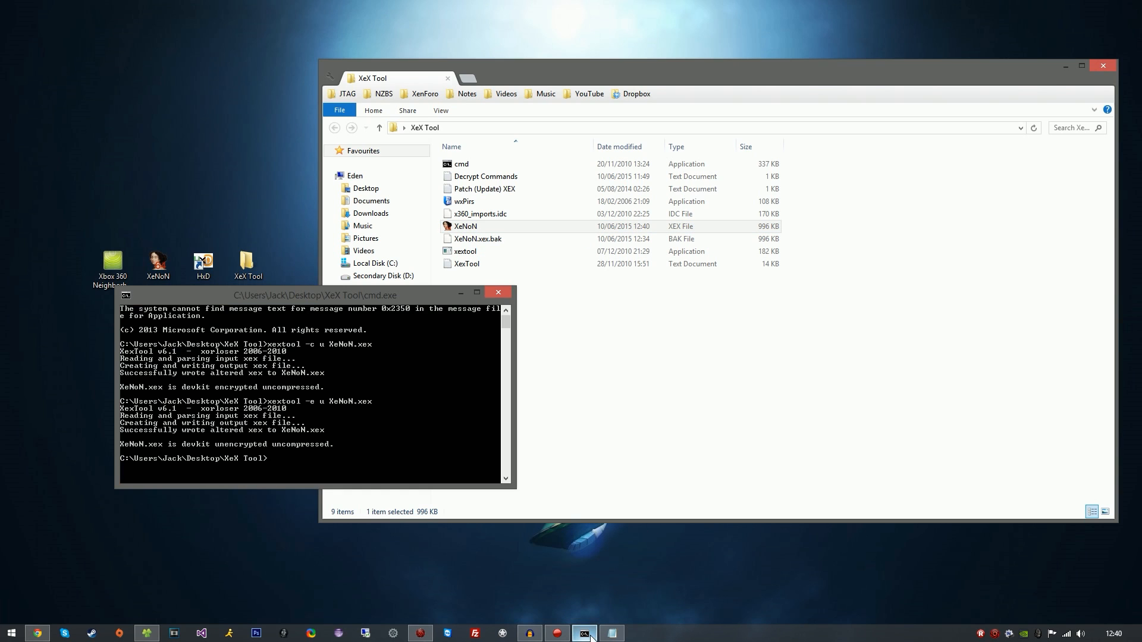
click(612, 634)
drag(357, 295, 304, 231)
click(945, 133)
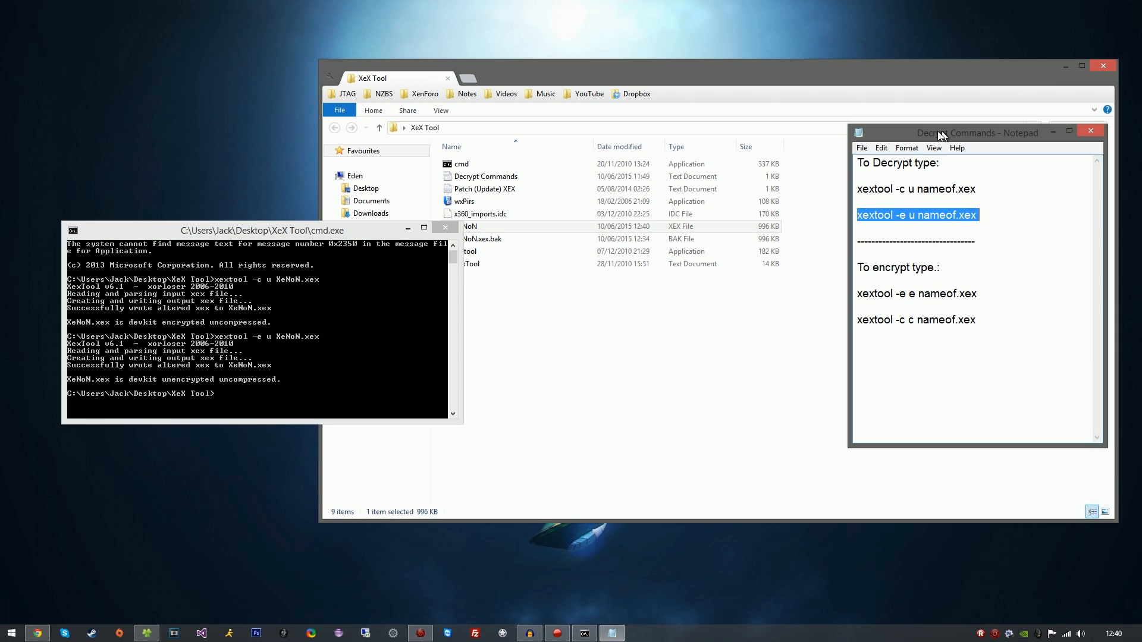
drag(946, 133, 844, 142)
- Encrypt the file by copying the encrypt command from the notes and running "xextool -e e XeNoN.xex" in the command prompt
drag(882, 302, 720, 305)
key(ctrl+c)
click(295, 355)
right_click(295, 356)
key(BackSpace)
key(BackSpace)
key(BackSpace)
key(BackSpace)
key(BackSpace)
key(BackSpace)
text(XeNoN.xex)
key(Return)
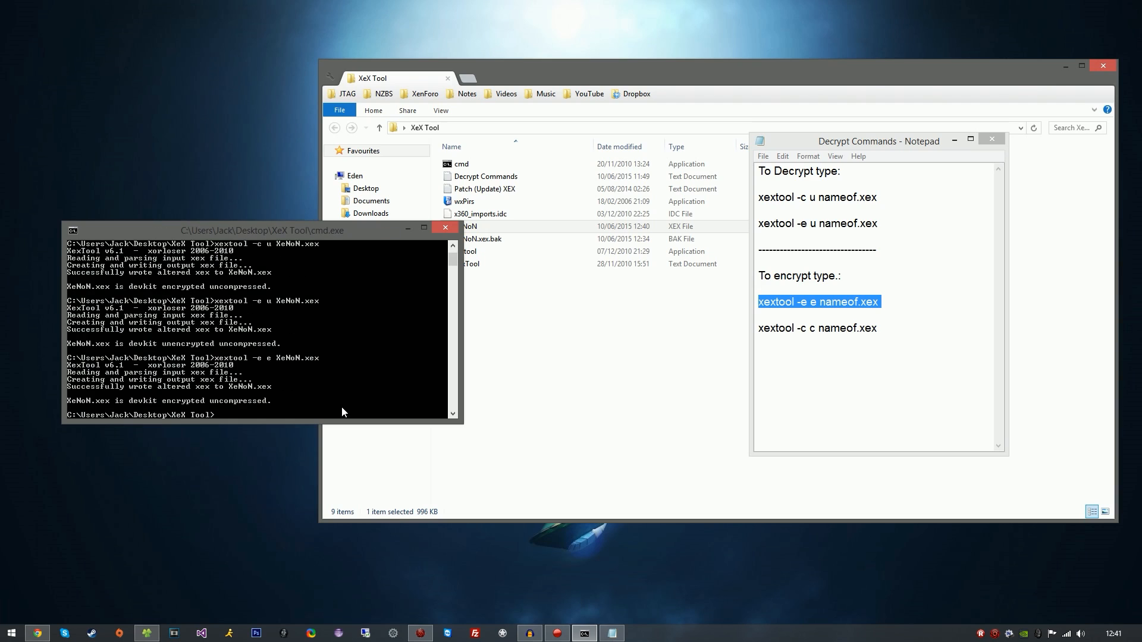
- Compress the file by copying the second encrypt command from the notes and running "xextool -c c XeNoN.xex"
drag(882, 328, 745, 331)
key(ctrl+c)
click(365, 361)
right_click(364, 361)
click(392, 395)
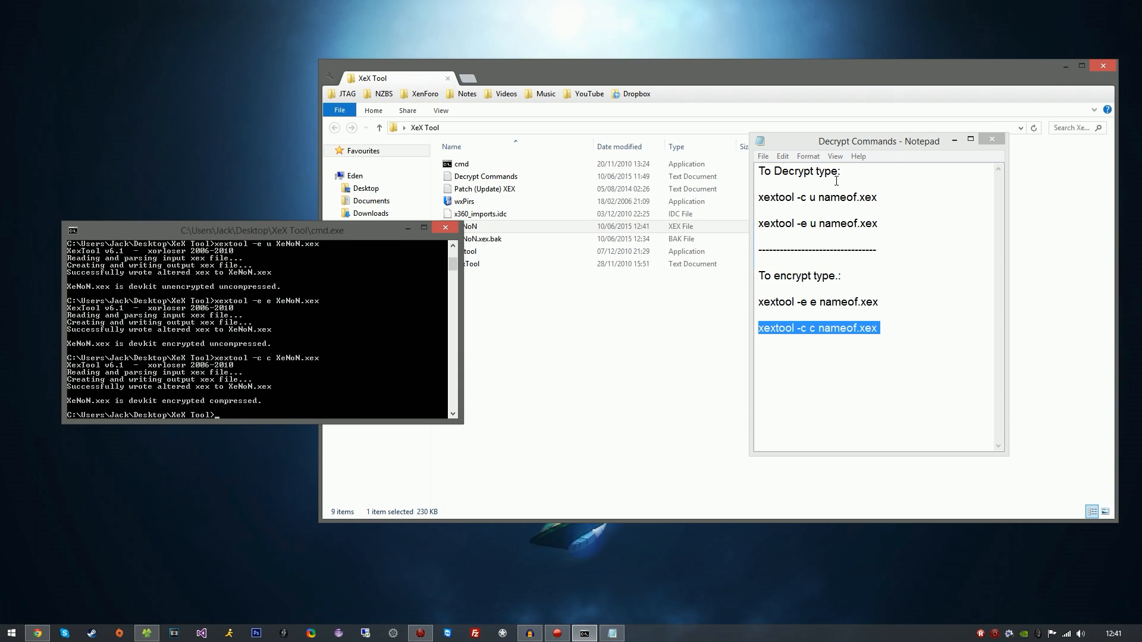
- Check the XeNoN file's size in the XeX Tool folder, and close the command prompt and the Decrypt Commands notes
drag(864, 137, 883, 284)
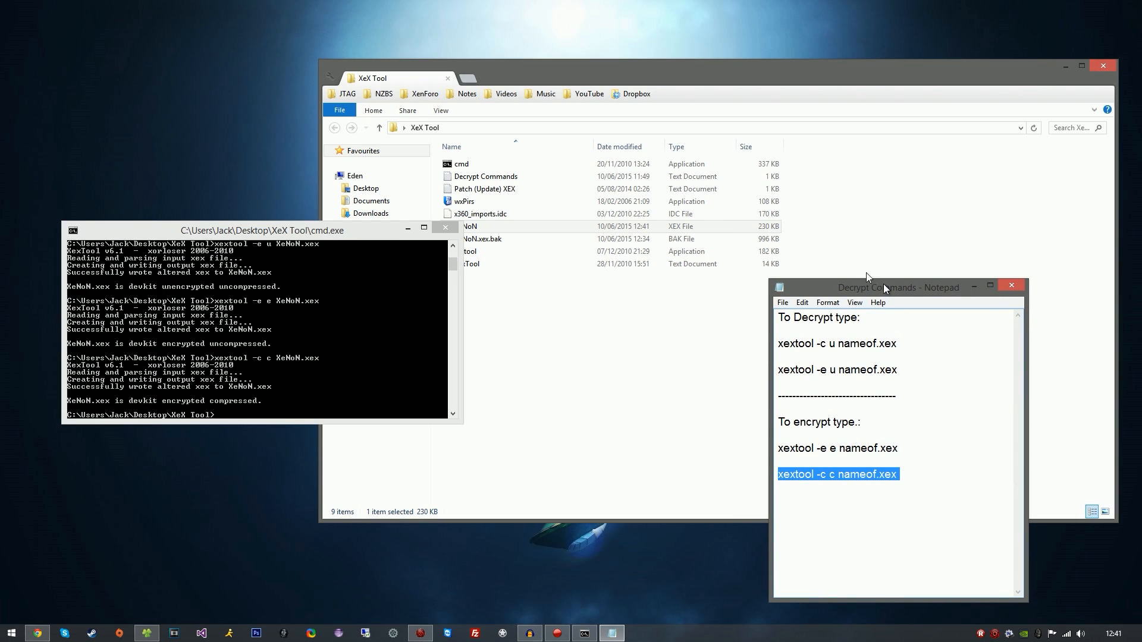
click(773, 228)
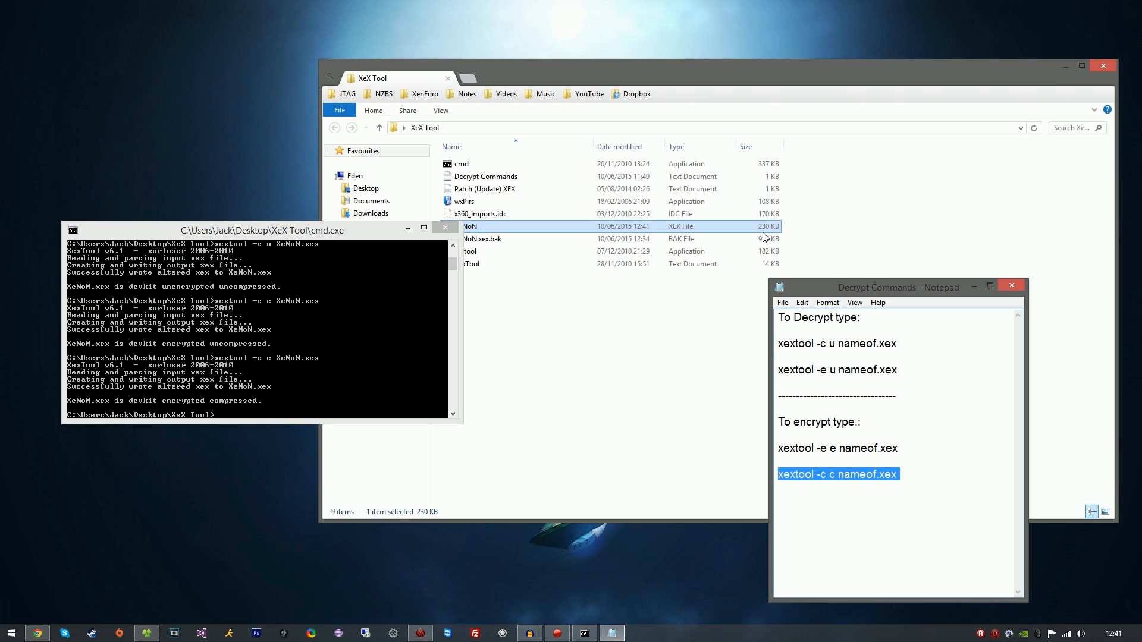
click(445, 229)
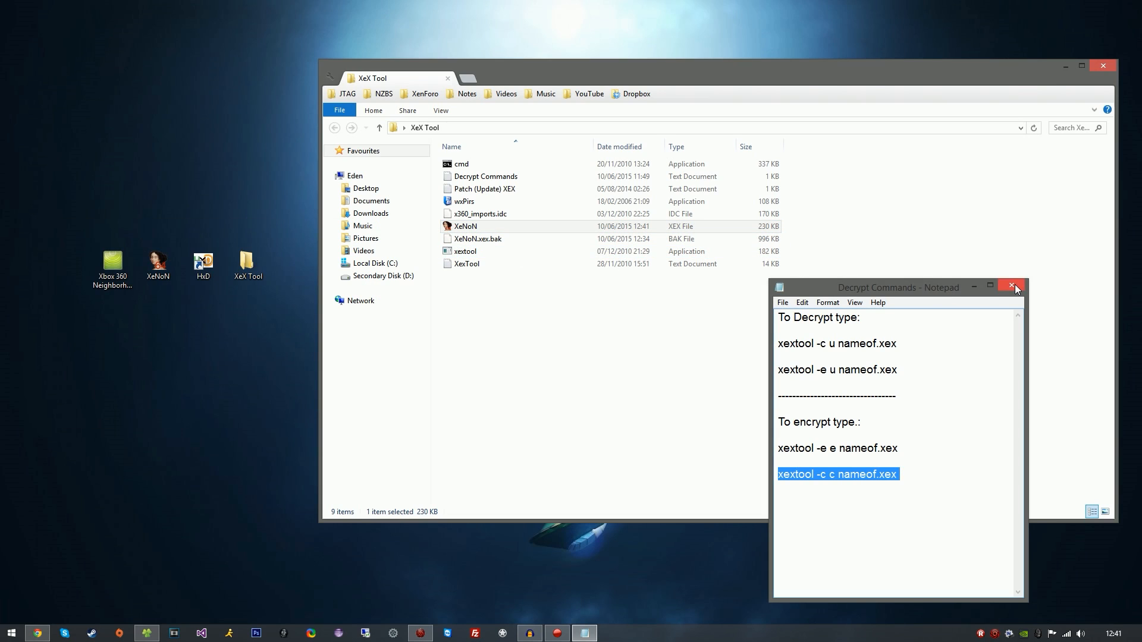
click(1011, 286)
click(515, 313)
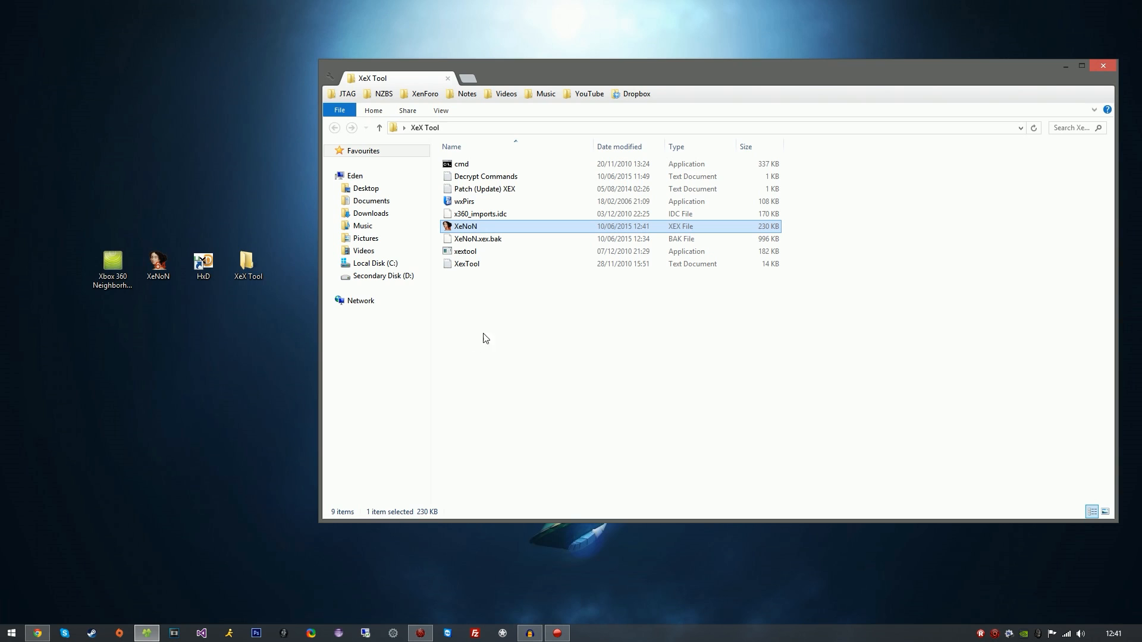
- Open the Jtag console's Retail Hard Drive Emulation (HDD:) in Xbox 360 Neighborhood
double_click(120, 284)
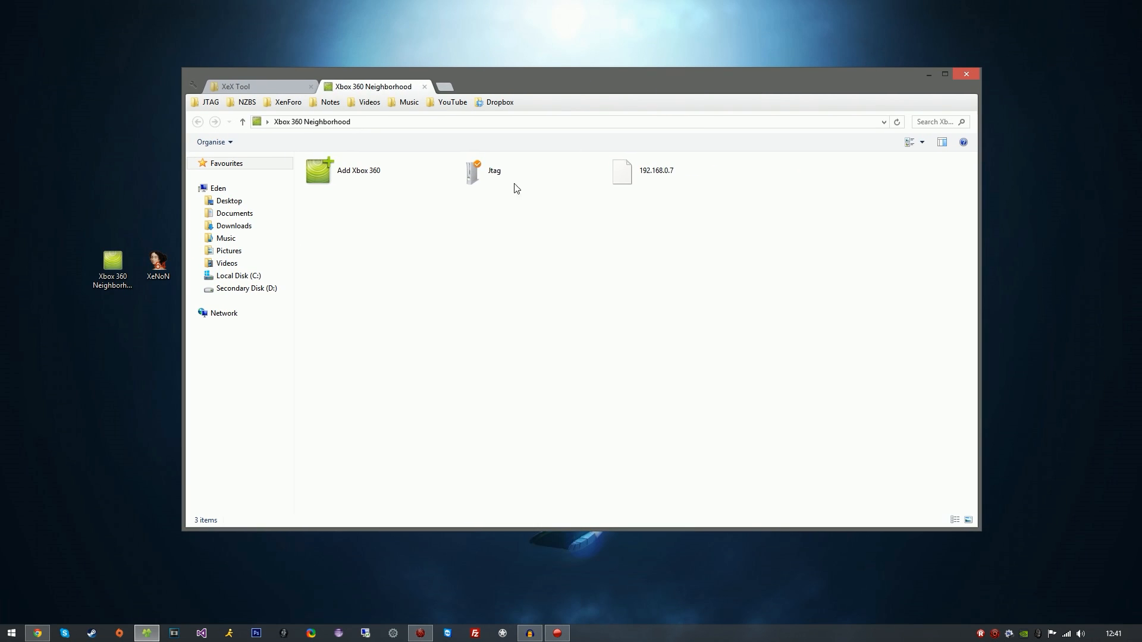
double_click(516, 176)
double_click(382, 171)
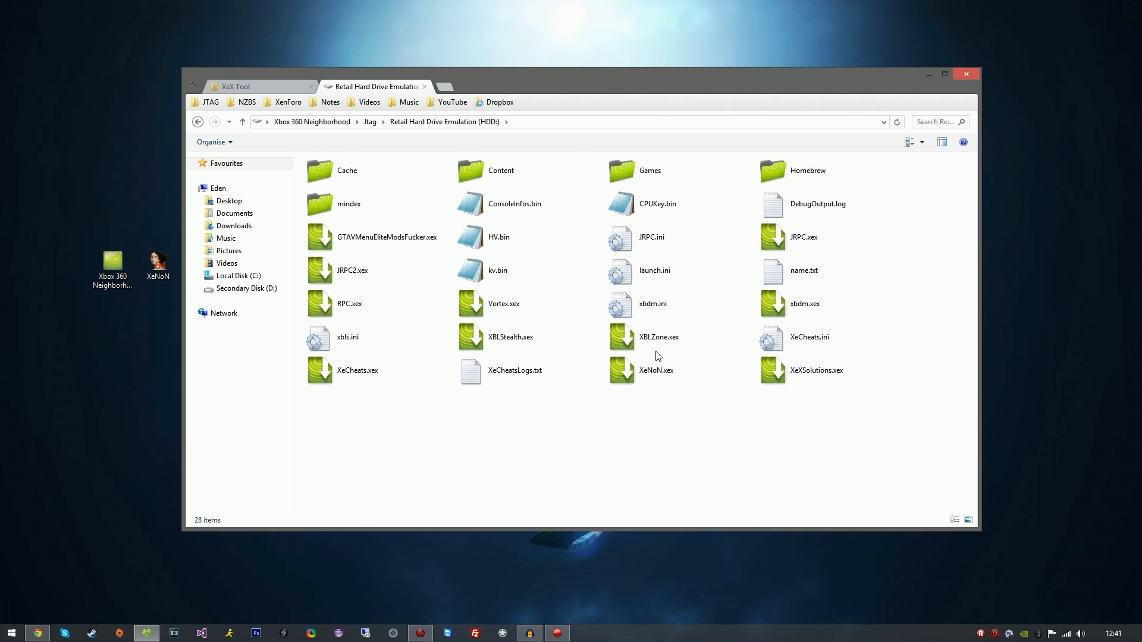
- Show the console drive in its own window and replace its XeNoN.xex with the edited file from the XeX Tool folder
drag(397, 88, 639, 81)
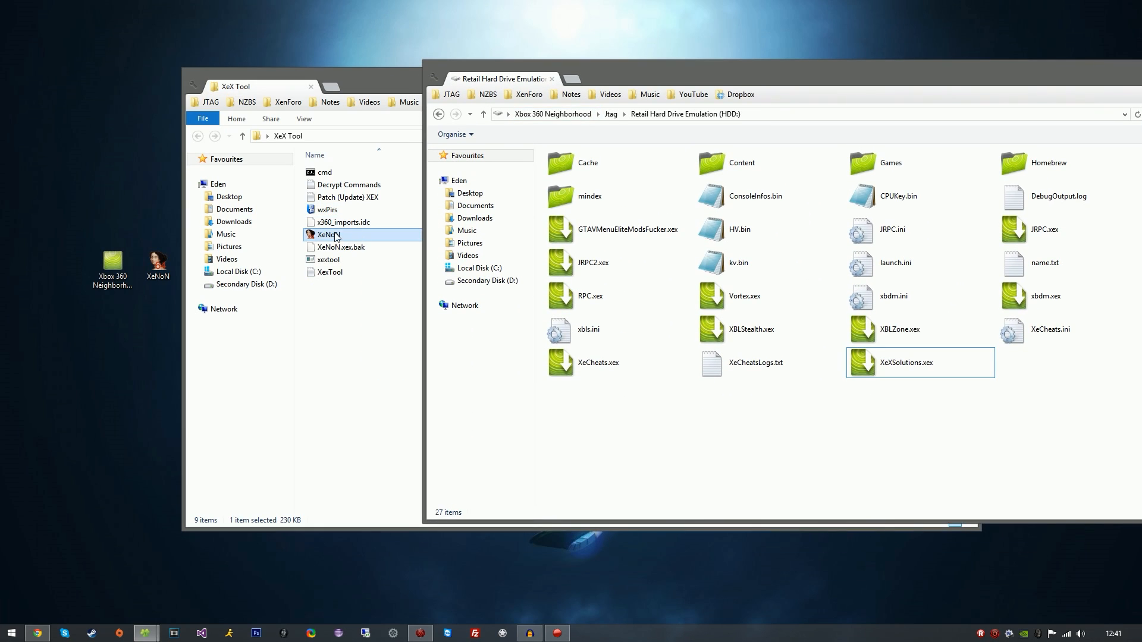
drag(333, 235, 794, 466)
drag(767, 73, 556, 86)
- Return to the Xbox 360 Neighborhood console list and reboot the Jtag console
click(361, 133)
right_click(540, 178)
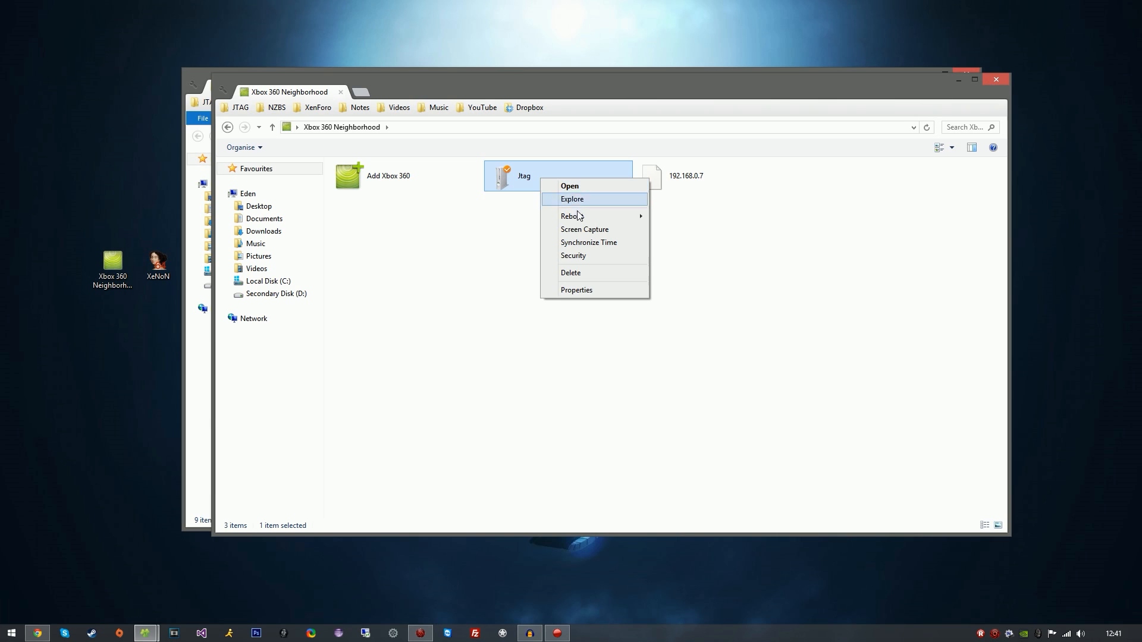
mouse_move(595, 217)
click(682, 241)
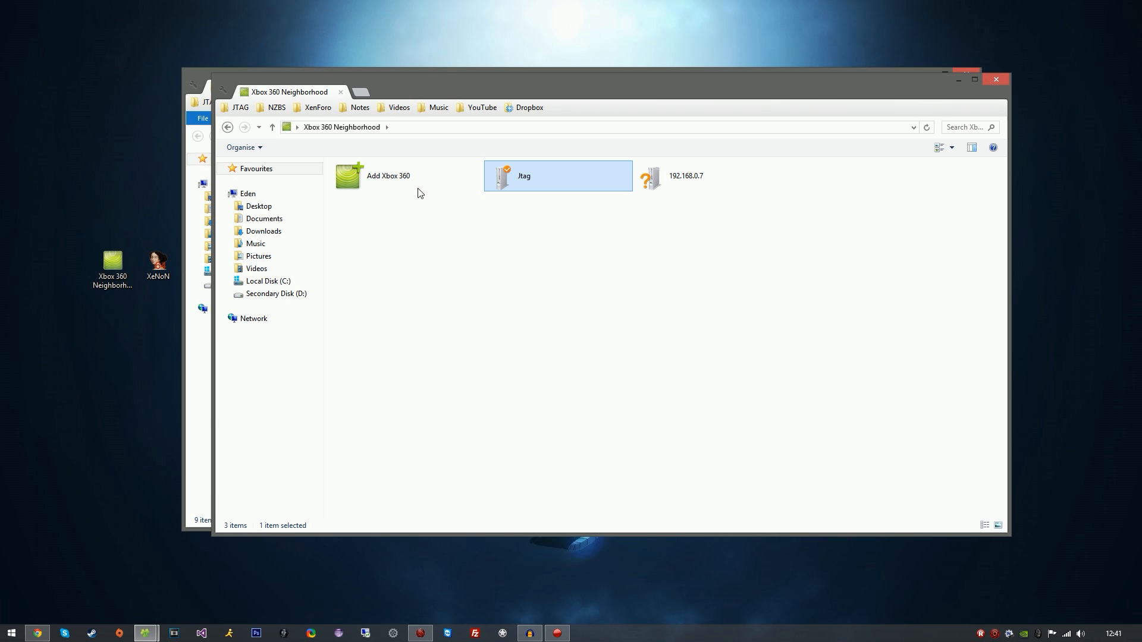
click(198, 70)
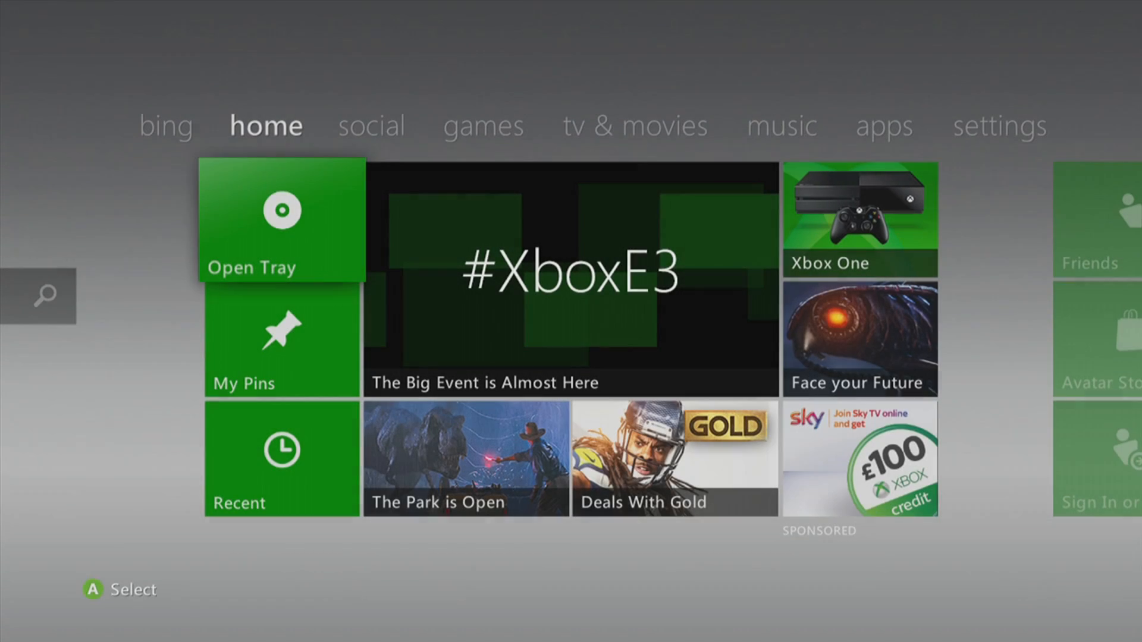
- Go to the settings section of the console's dashboard and open System Settings
key(Right)
key(Right)
key(Right)
key(Right)
key(Right)
key(Right)
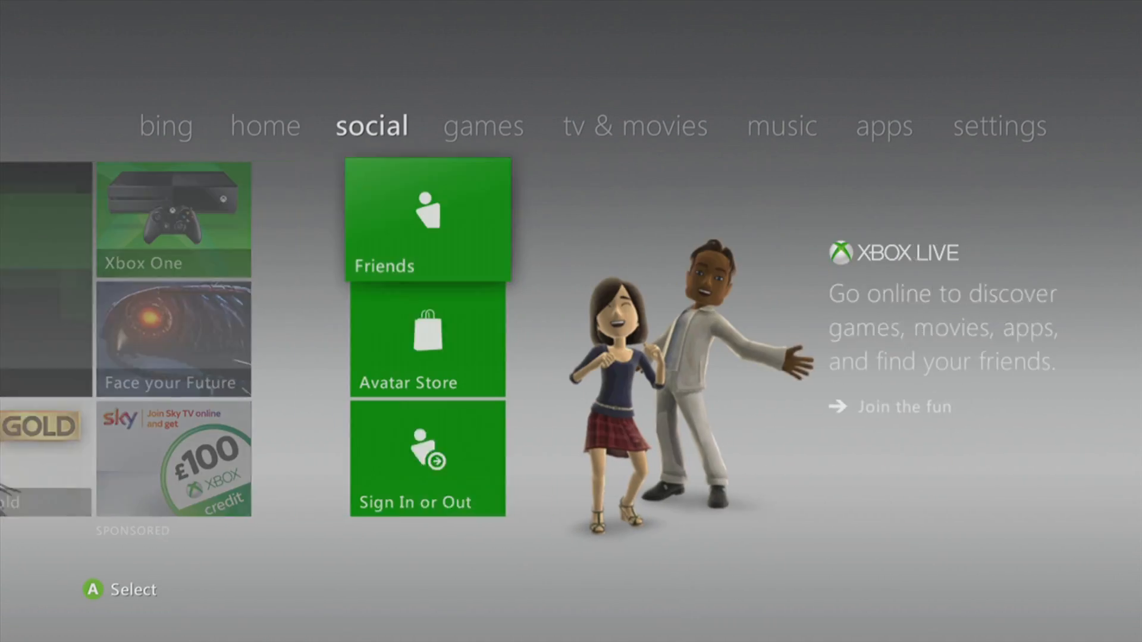
key(Return)
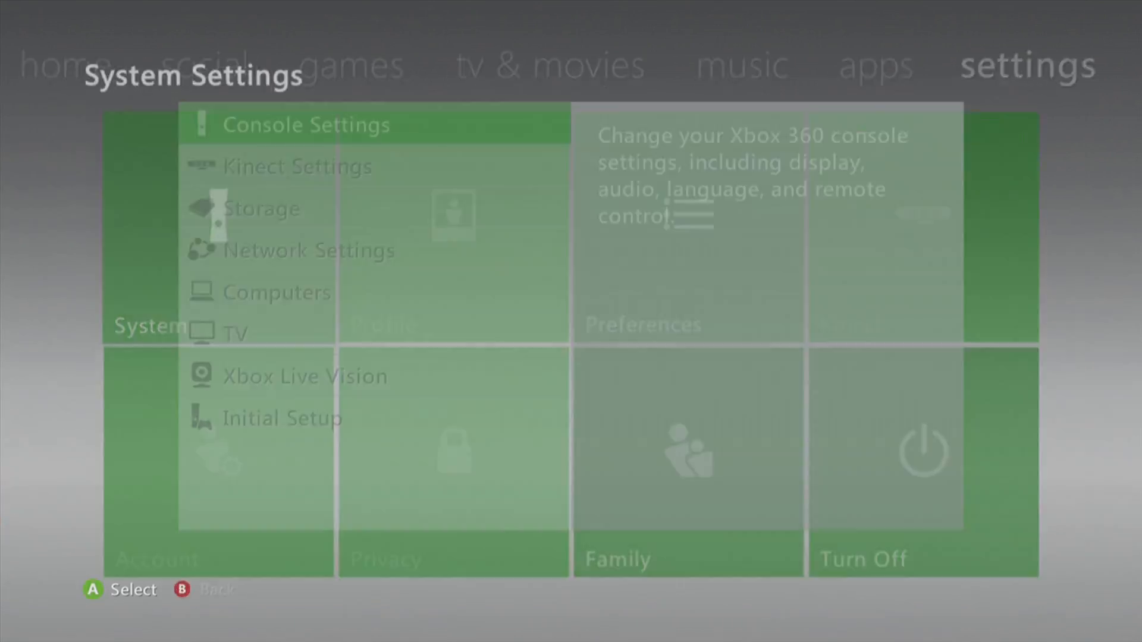
- Open Network Settings for the SuperHub2_ 5GHz network, test the Xbox Live connection, and leave the screen after the test
key(Down)
key(Down)
key(Down)
key(Return)
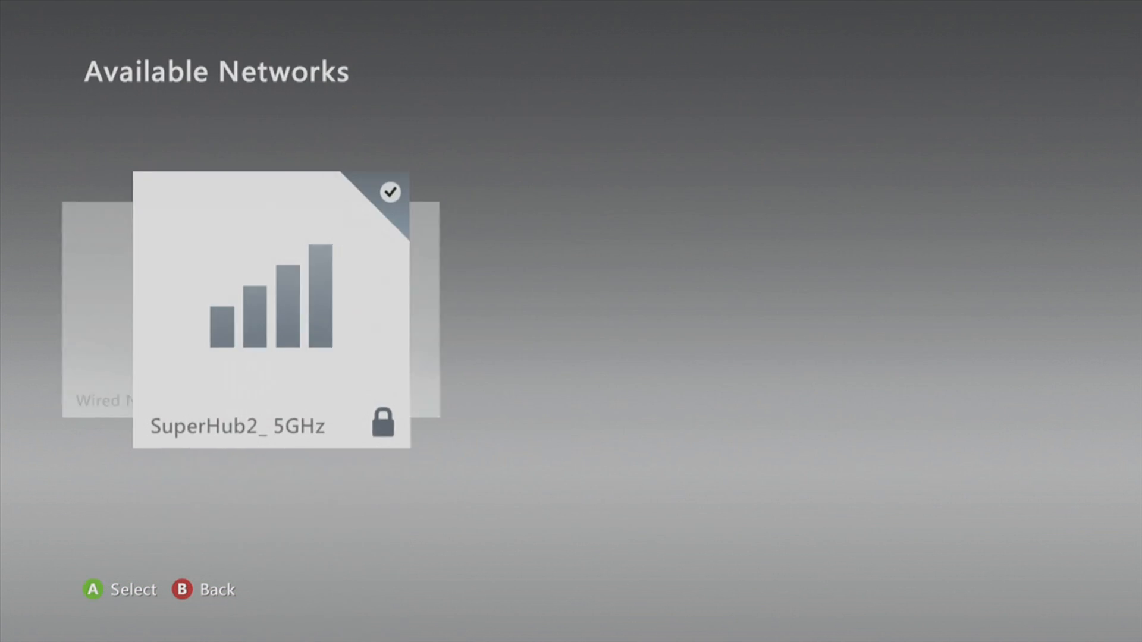
key(Return)
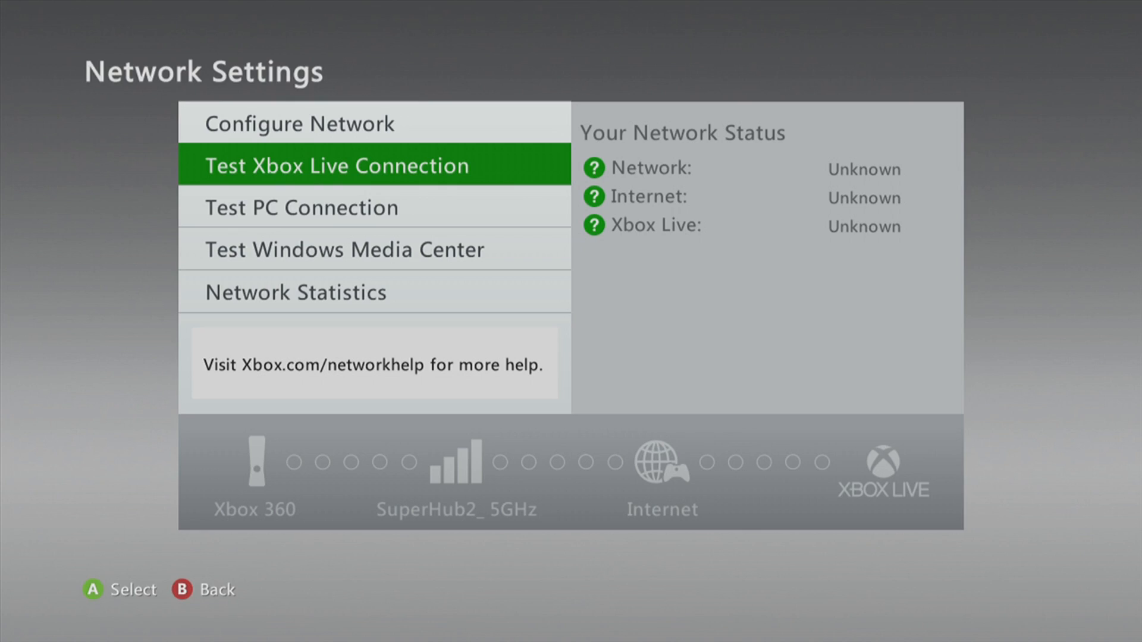
key(Return)
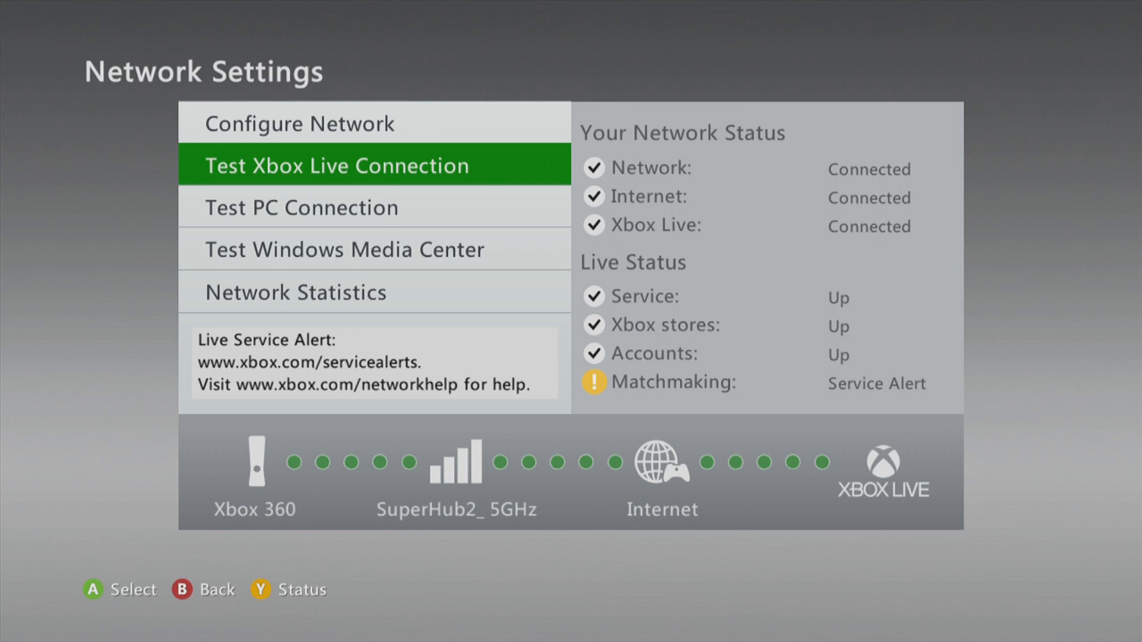
key(Escape)
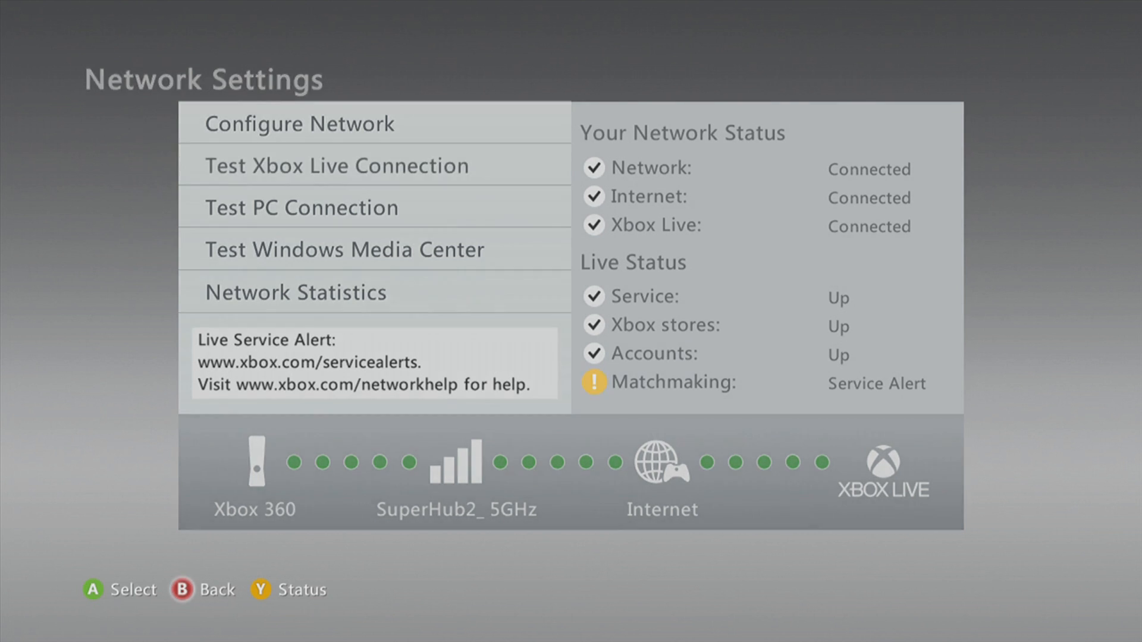